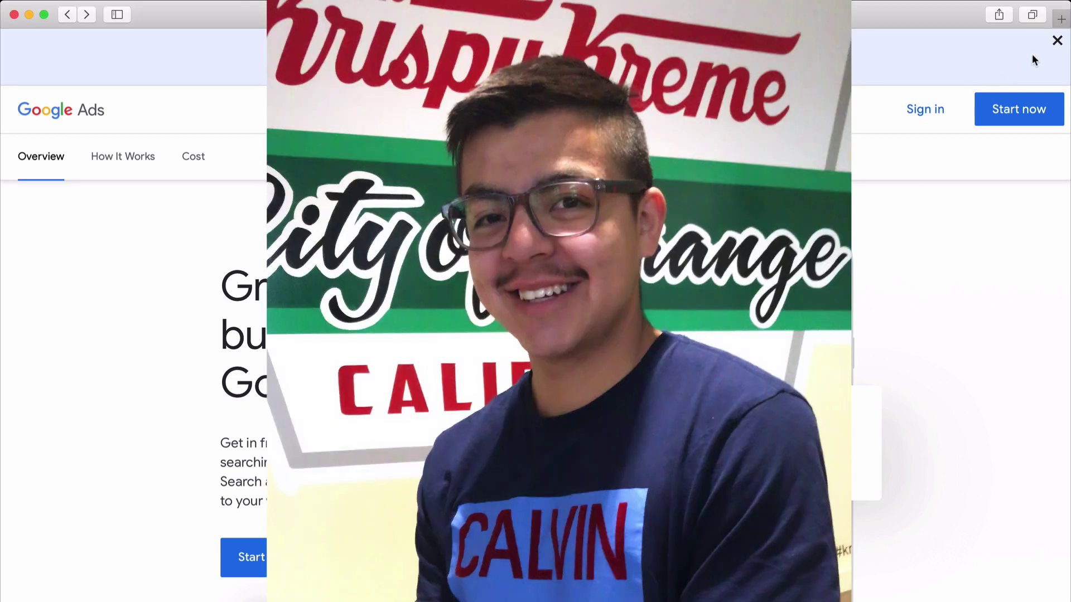
Close the COVID-19 banner and scroll through the Google Ads overview page.
click(1057, 41)
scroll(730, 284, down, 1)
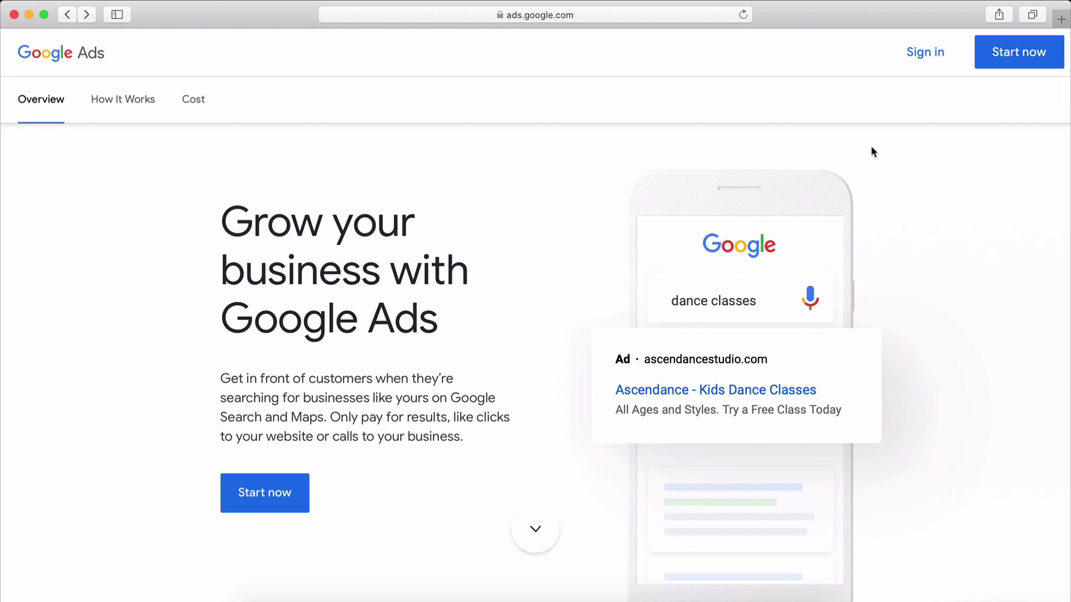
Start with Google Ads and switch to the second signed-in Google account.
click(1018, 72)
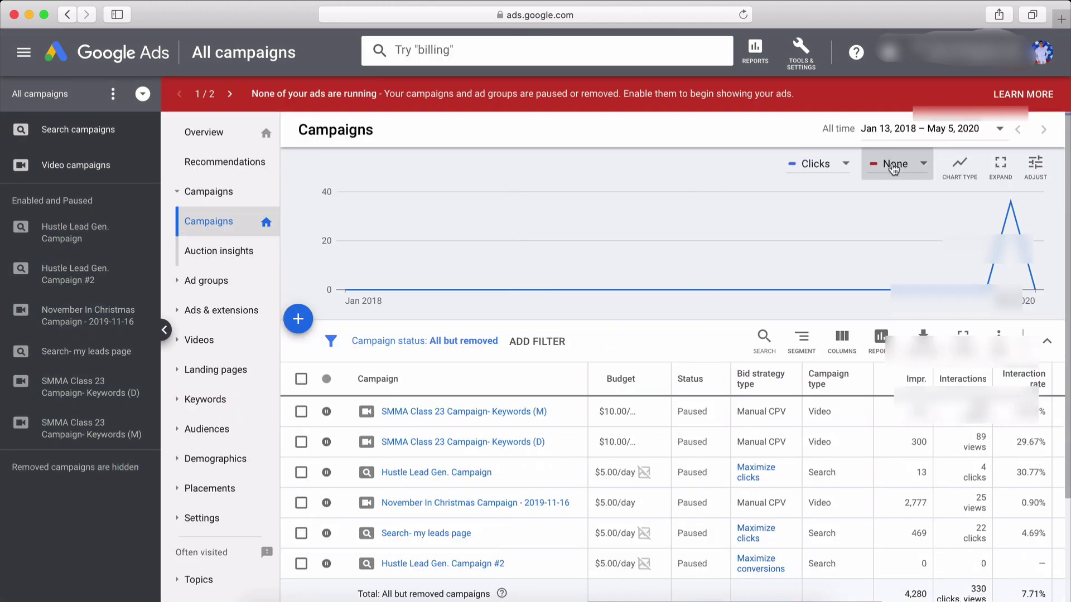
click(1041, 52)
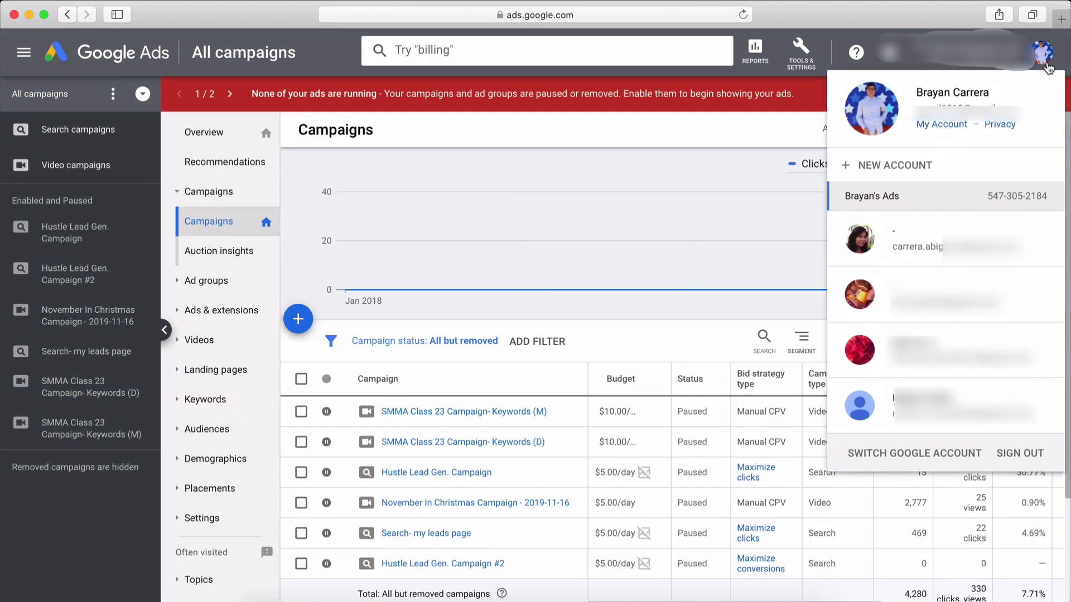
click(940, 247)
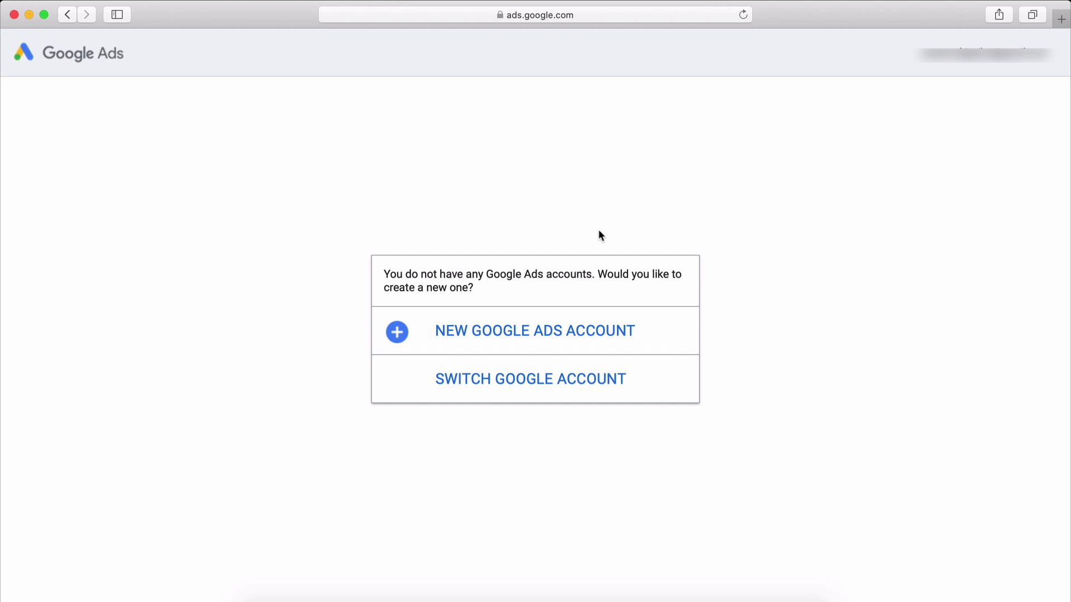
Create a new Ads account with the 'Get more website sales or sign-ups' goal and enter the business name.
click(478, 337)
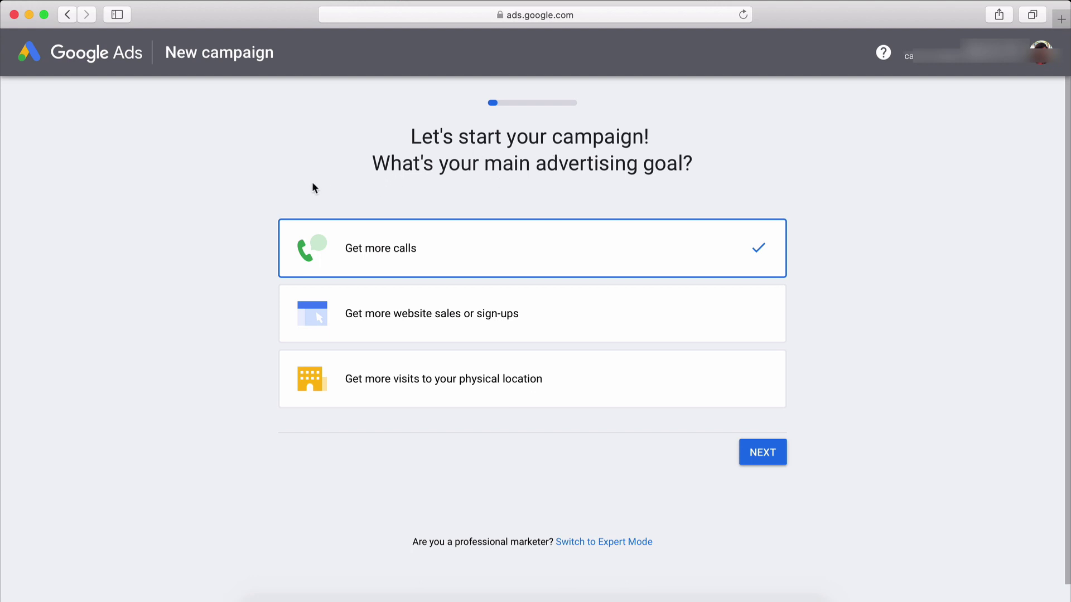
key(Down)
click(776, 453)
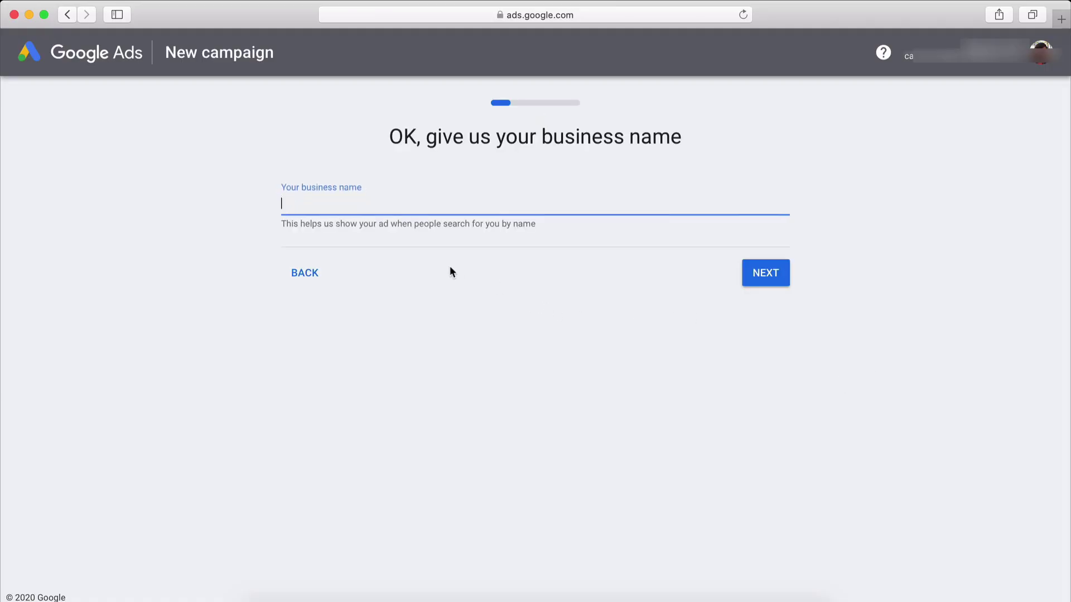
text(Abigail Carrera Ads)
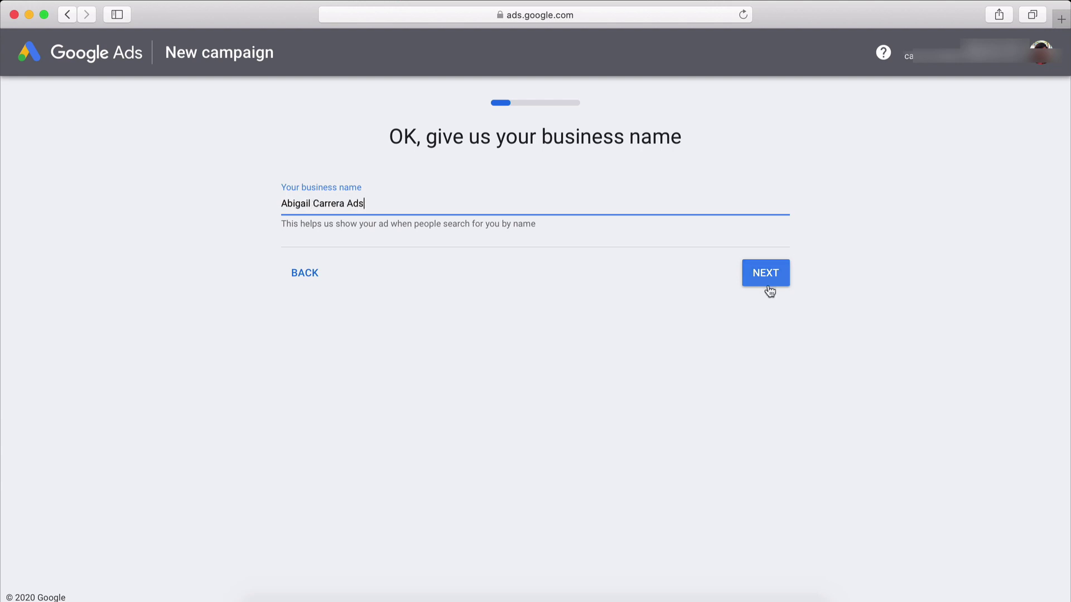
click(768, 286)
Try youtube.com/agariandme, then YouTube.com, as the website; both are rejected, so clear the field.
text(youtube.com)
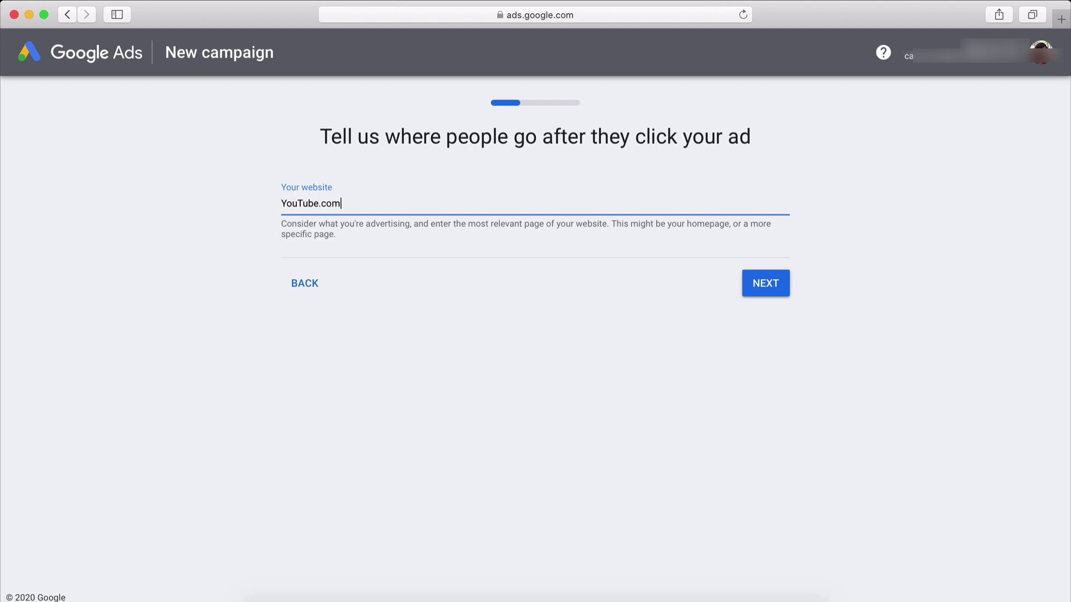
text(/agariandme)
click(774, 292)
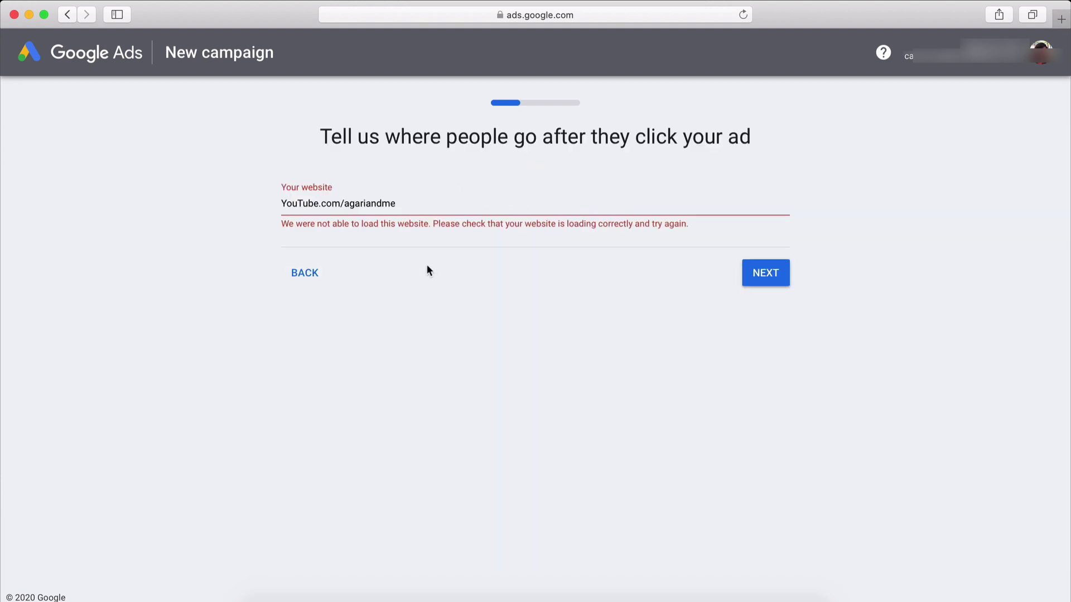
click(449, 202)
key(BackSpace)
key(BackSpace)
key(BackSpace)
key(BackSpace)
key(BackSpace)
key(BackSpace)
key(BackSpace)
key(BackSpace)
key(BackSpace)
key(BackSpace)
key(BackSpace)
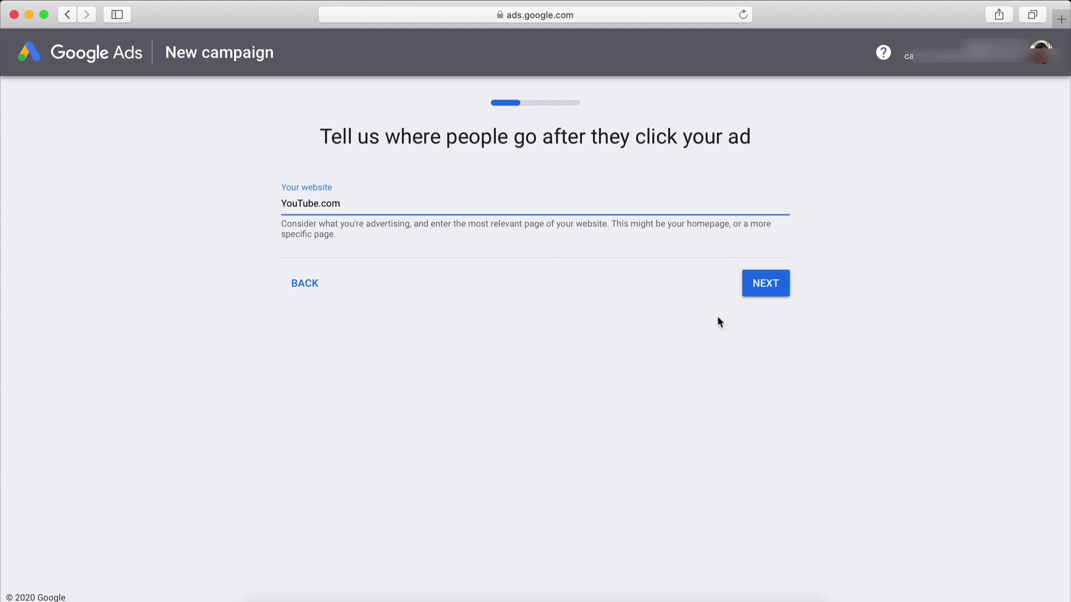
click(774, 282)
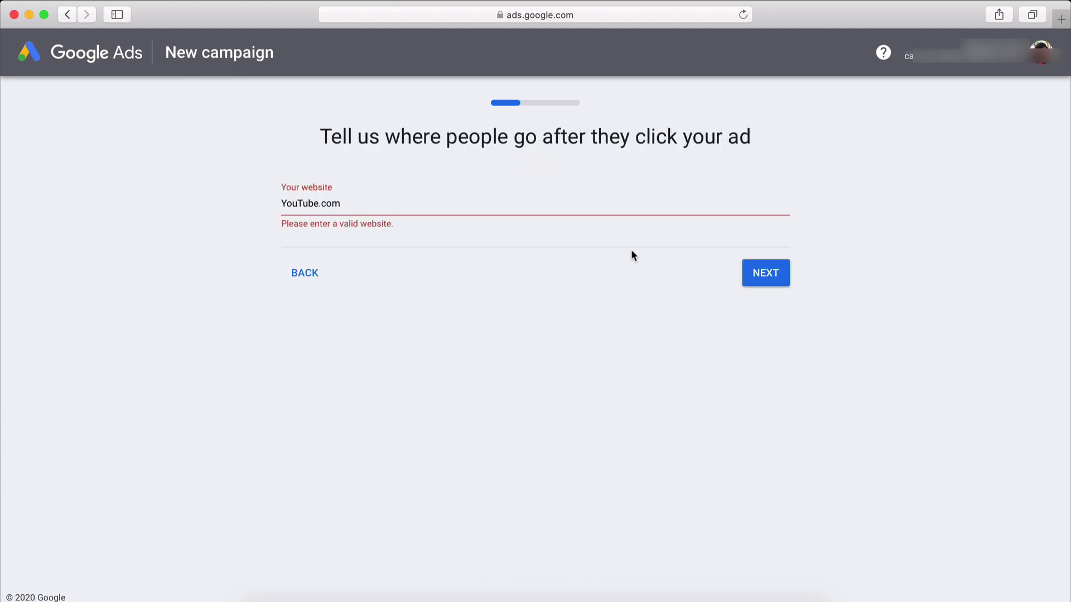
click(551, 210)
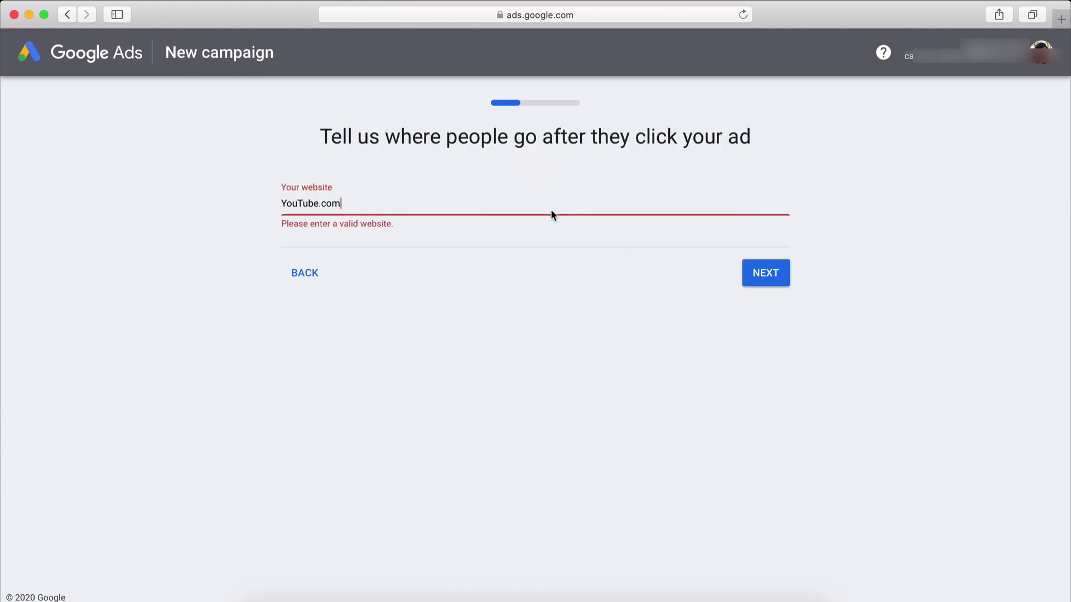
key(BackSpace)
key(BackSpace)
key(BackSpace)
key(BackSpace)
key(BackSpace)
key(BackSpace)
key(BackSpace)
key(BackSpace)
key(BackSpace)
key(BackSpace)
key(BackSpace)
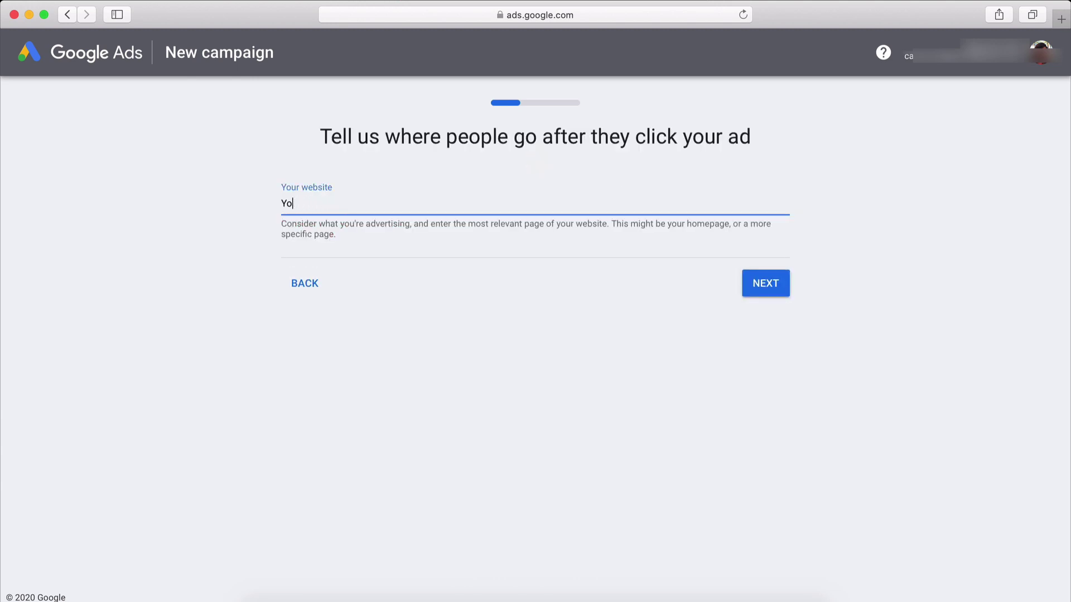
Submit agariandme.com as the website address for checking.
click(750, 290)
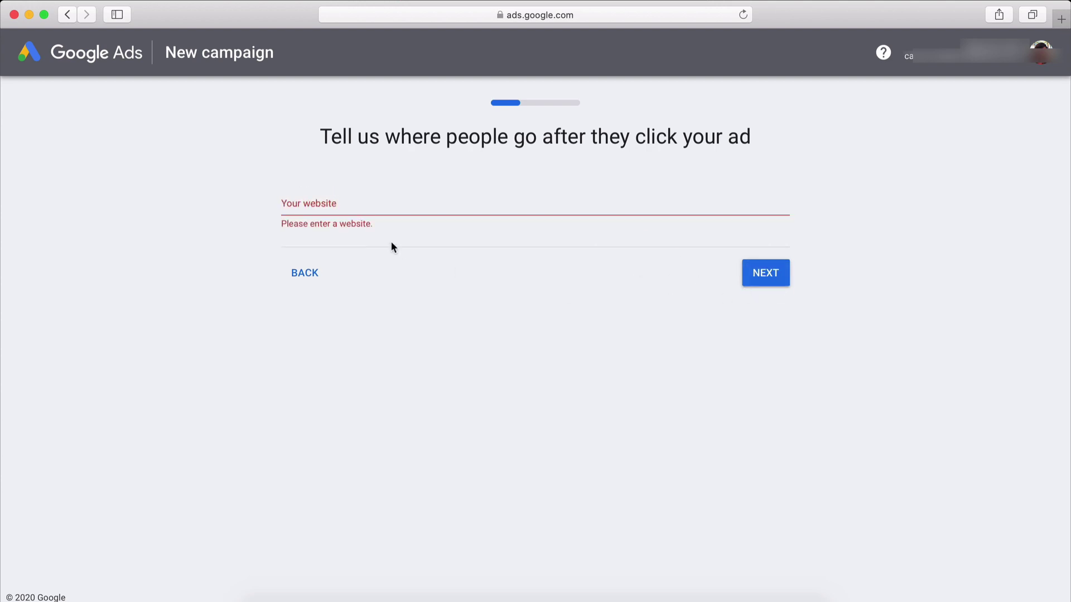
click(390, 207)
text(agariandme)
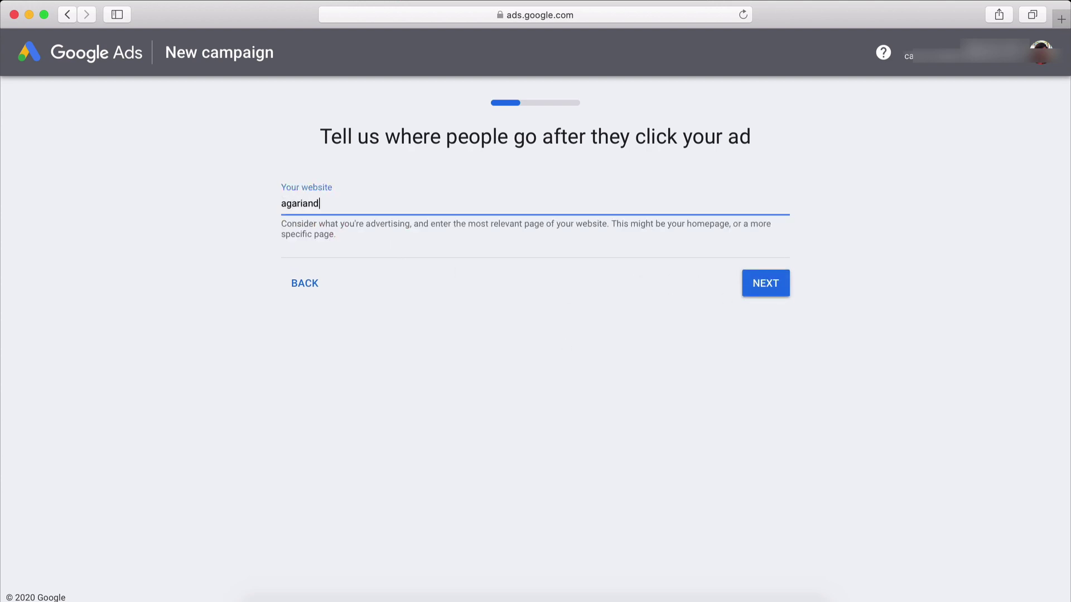
text(.com)
click(784, 285)
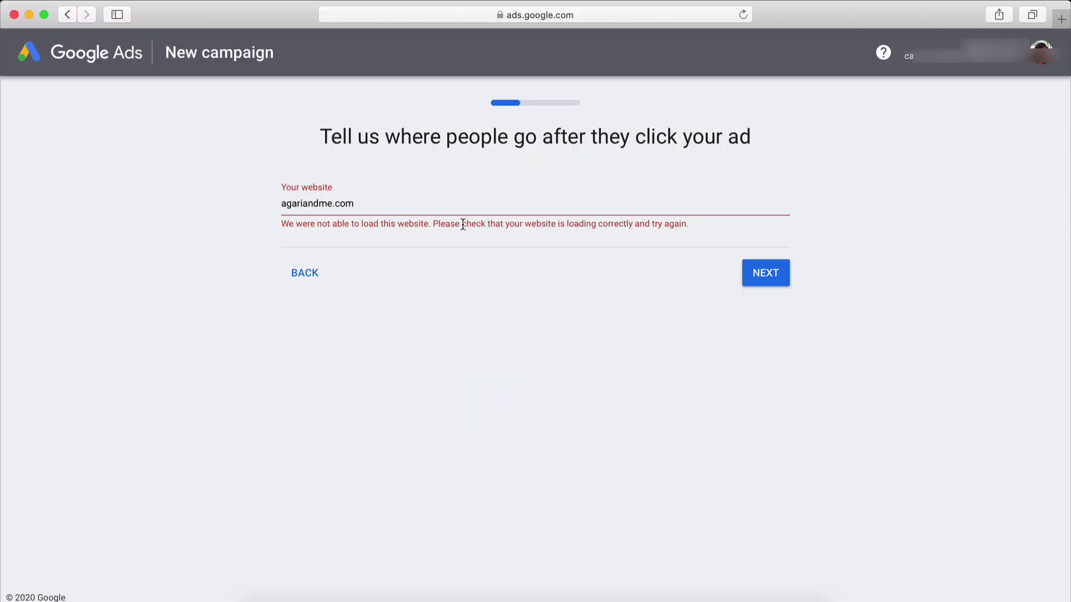
Replace the rejected address with sixfigureaces.com and submit it.
drag(360, 201, 258, 208)
click(259, 208)
drag(355, 205, 273, 205)
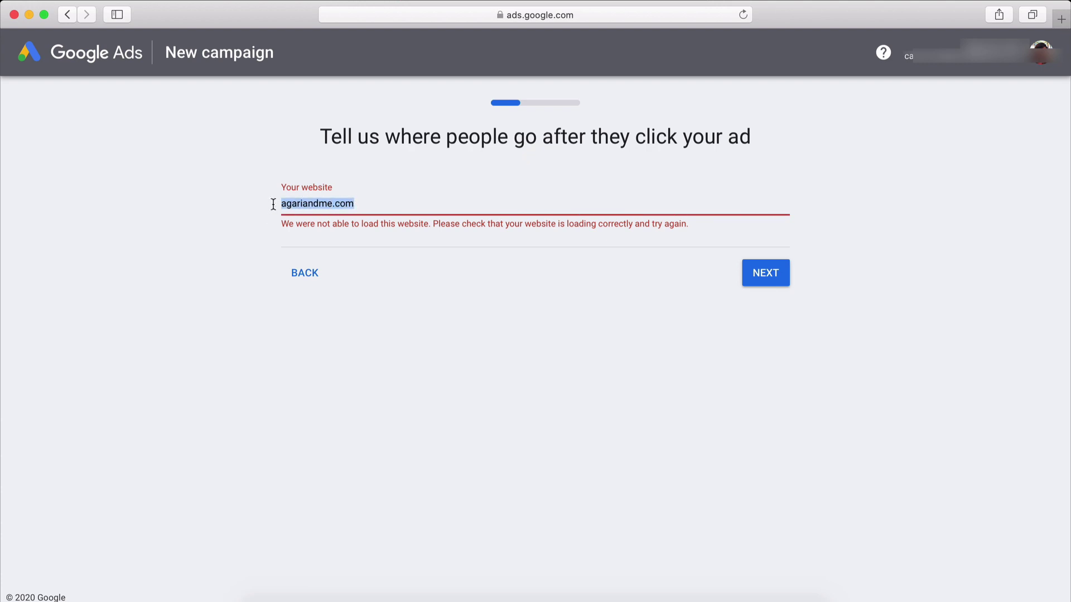
text(six)
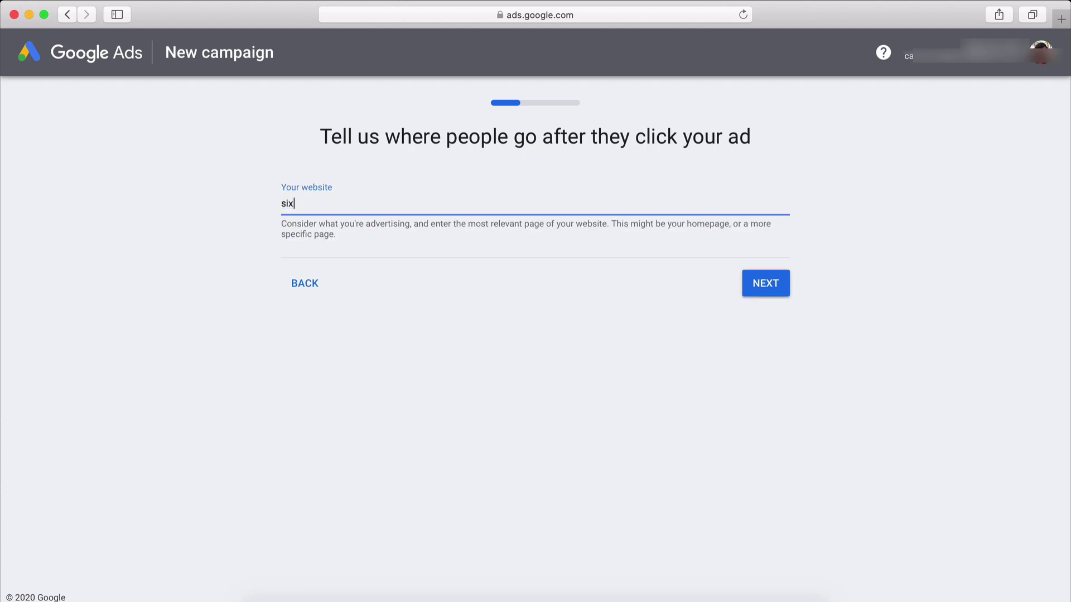
text(figureaces.com)
click(752, 289)
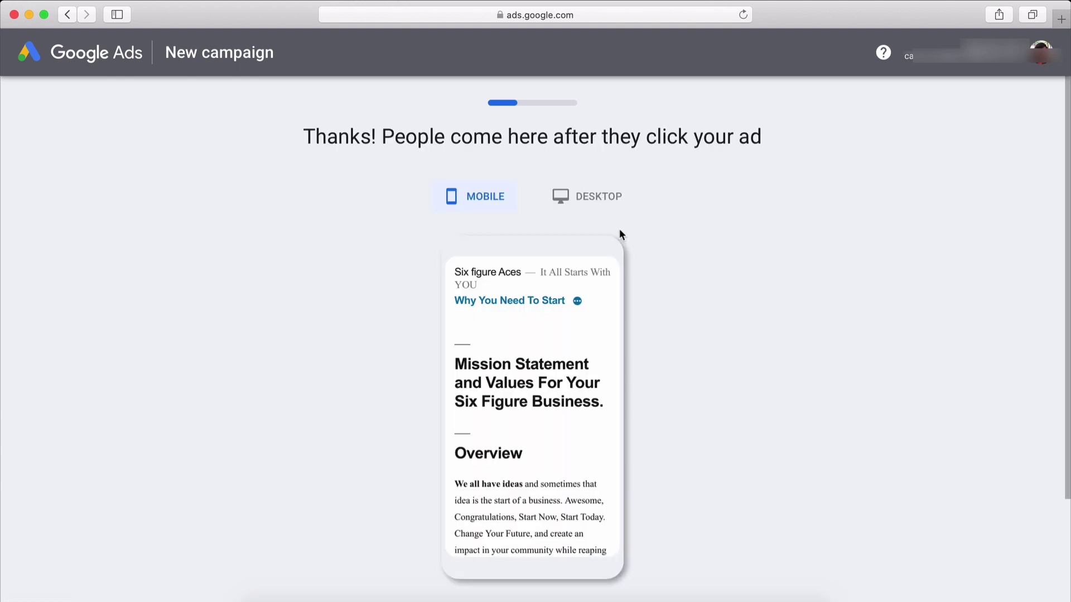
Accept the sixfigureaces.com landing-page preview and continue to the ad text.
scroll(497, 195, down, 3)
scroll(498, 197, down, 3)
click(770, 495)
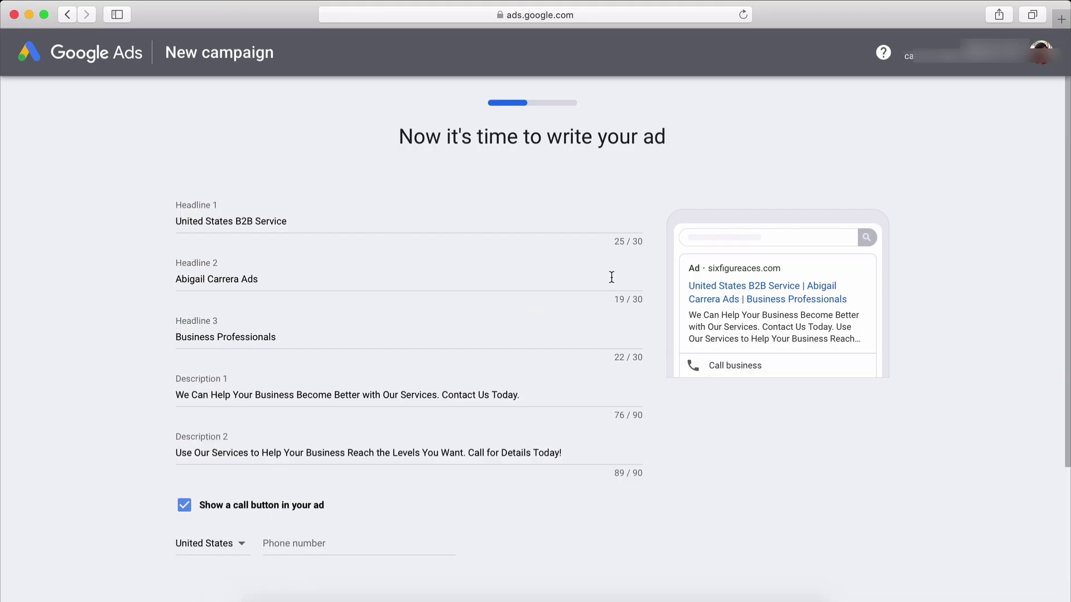
Turn off the ad's call button, remove the '!' after 'Today' in Description 2, and continue.
scroll(509, 258, down, 5)
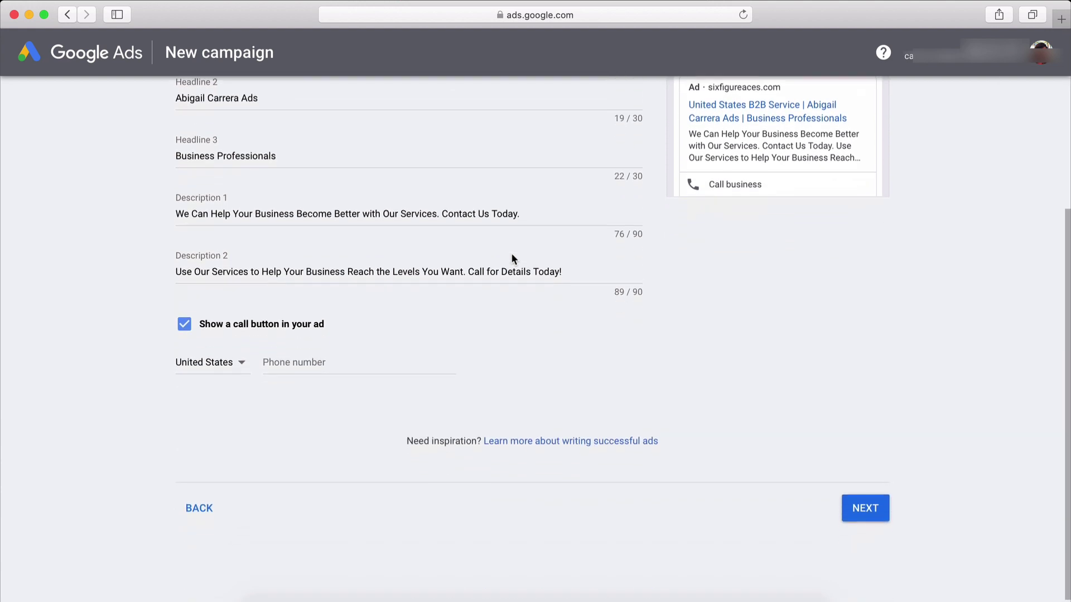
scroll(512, 258, up, 5)
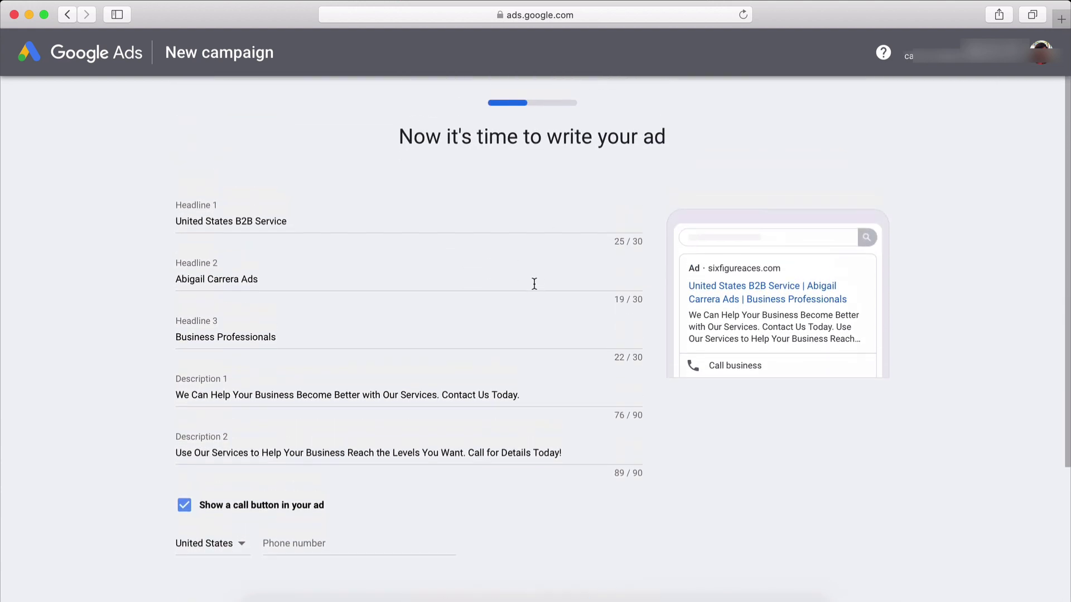
scroll(675, 415, down, 5)
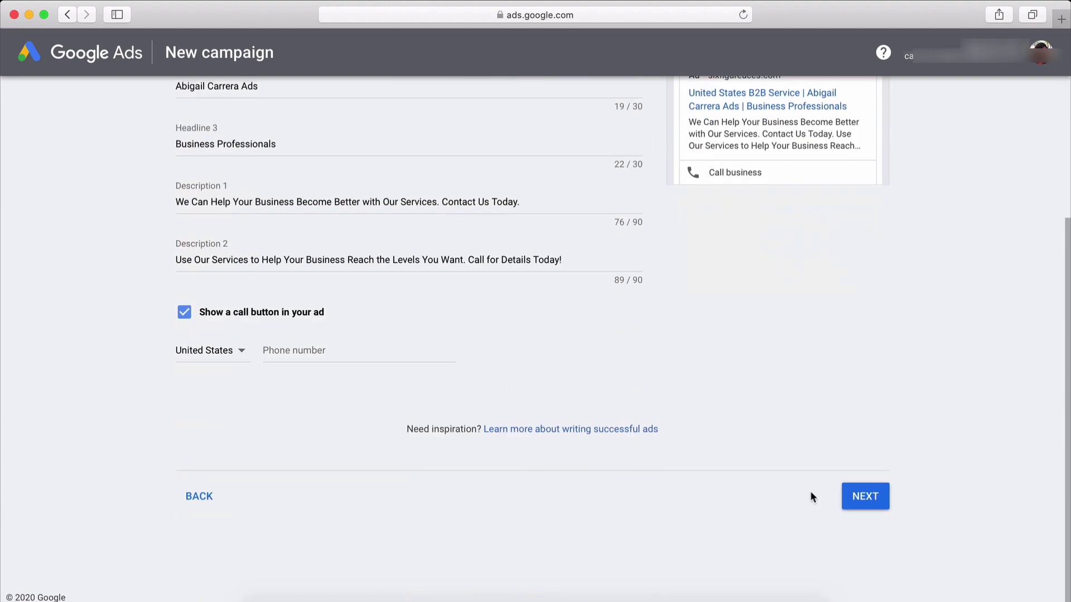
click(852, 495)
click(184, 313)
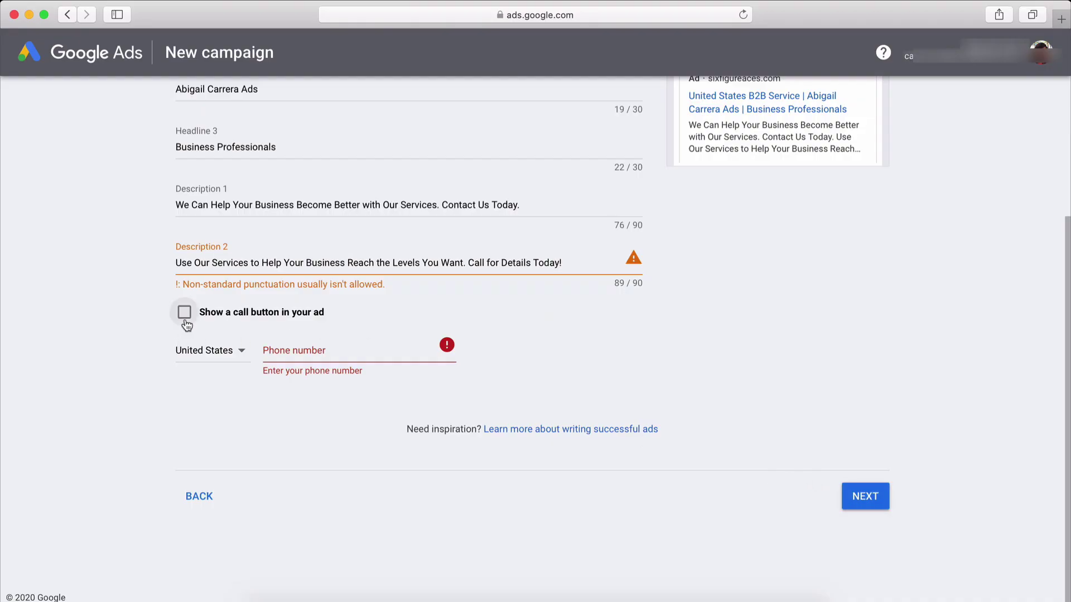
scroll(643, 434, up, 2)
drag(576, 339, 532, 337)
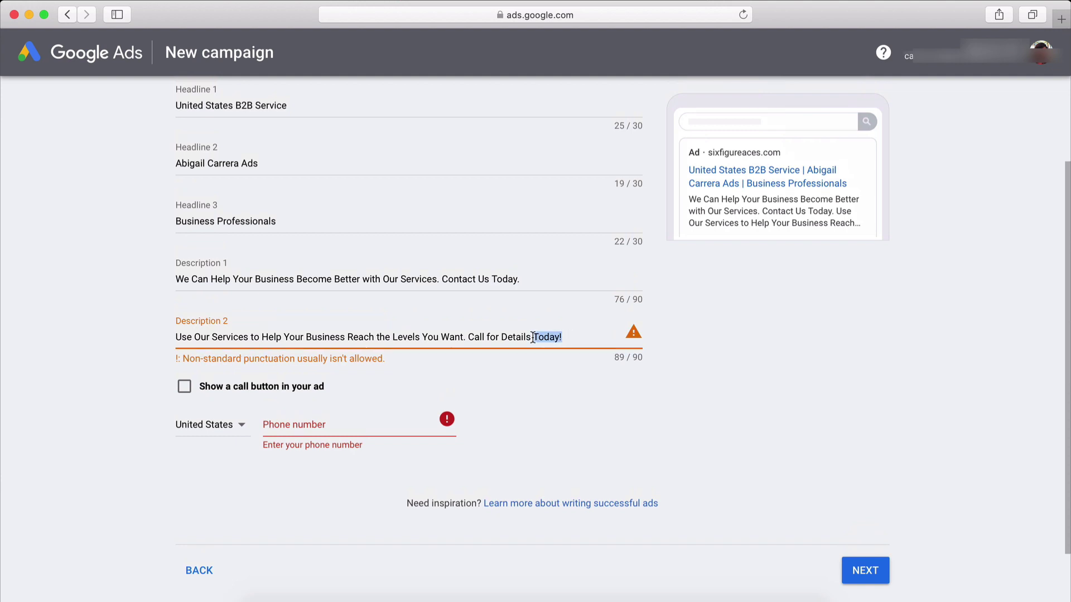
click(592, 340)
key(BackSpace)
click(740, 494)
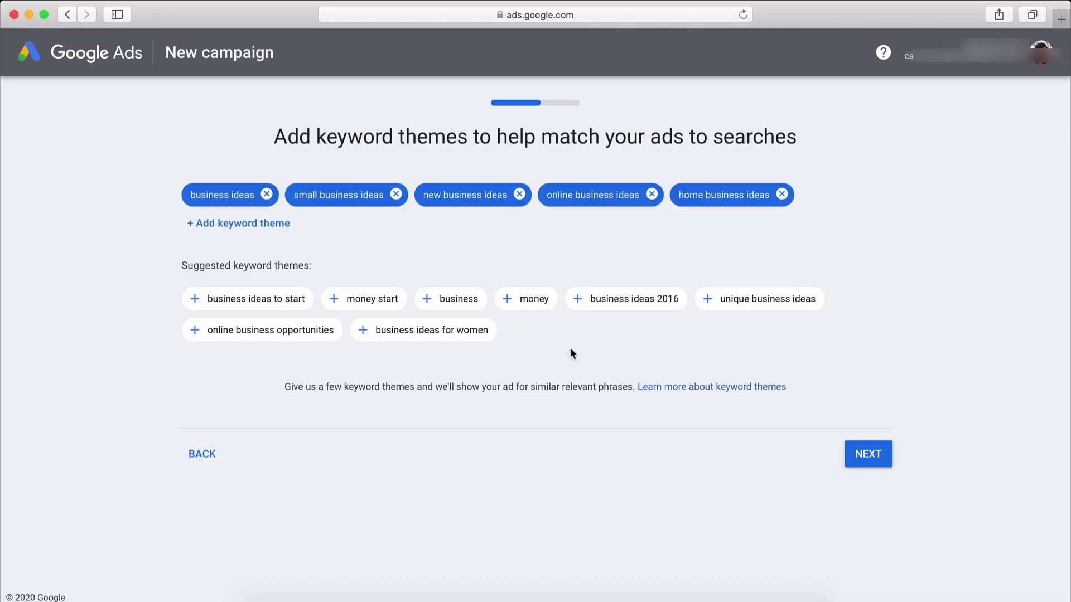
Accept the suggested keyword themes and the United States location.
click(858, 459)
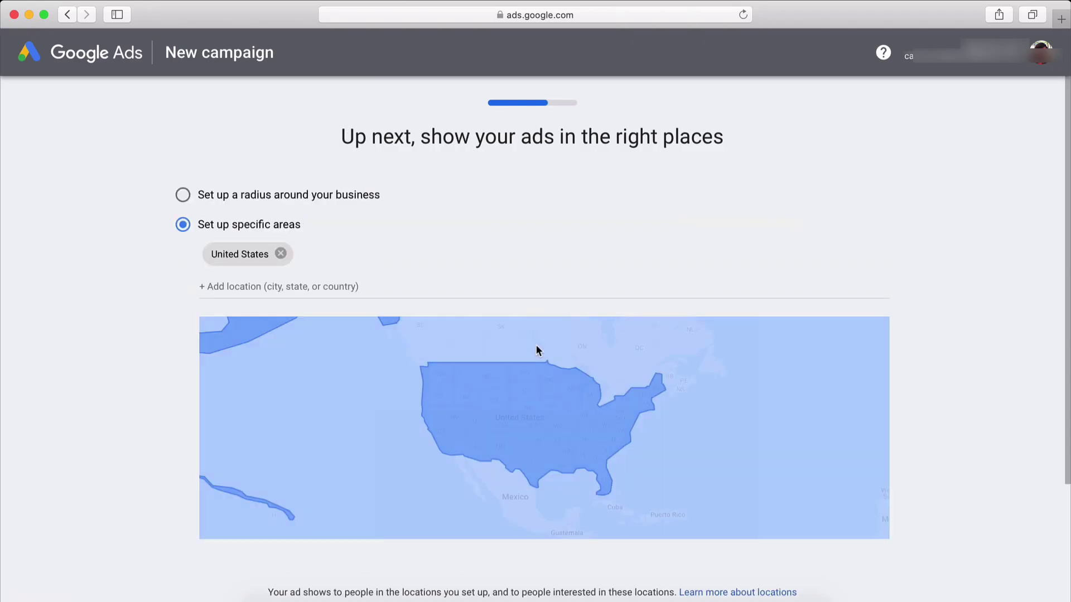
scroll(306, 271, down, 5)
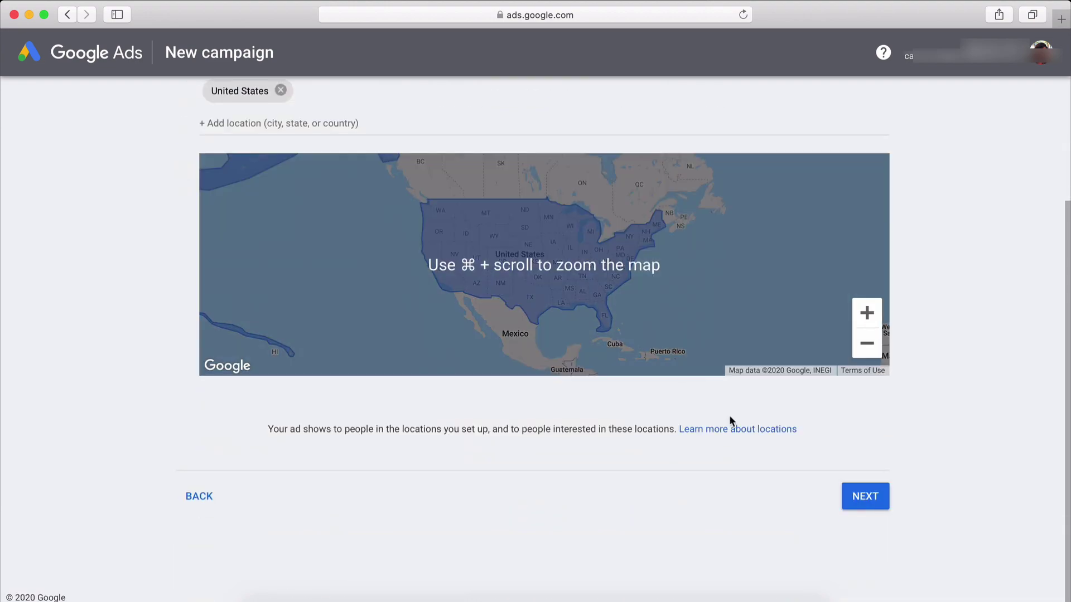
click(861, 495)
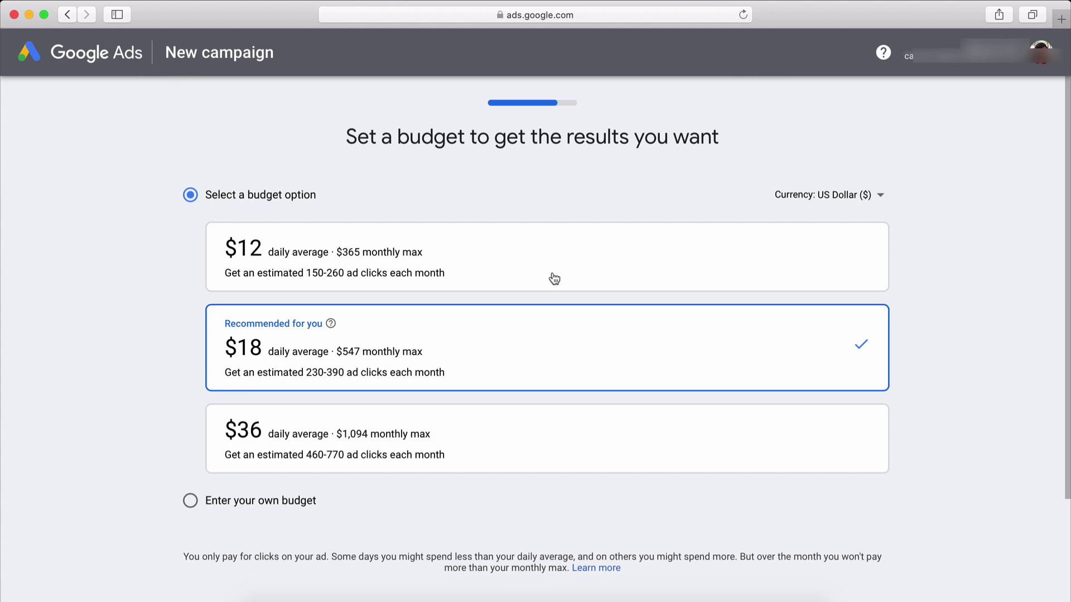
Choose the $12 daily budget and approve the campaign review.
click(404, 263)
scroll(433, 383, down, 3)
click(865, 496)
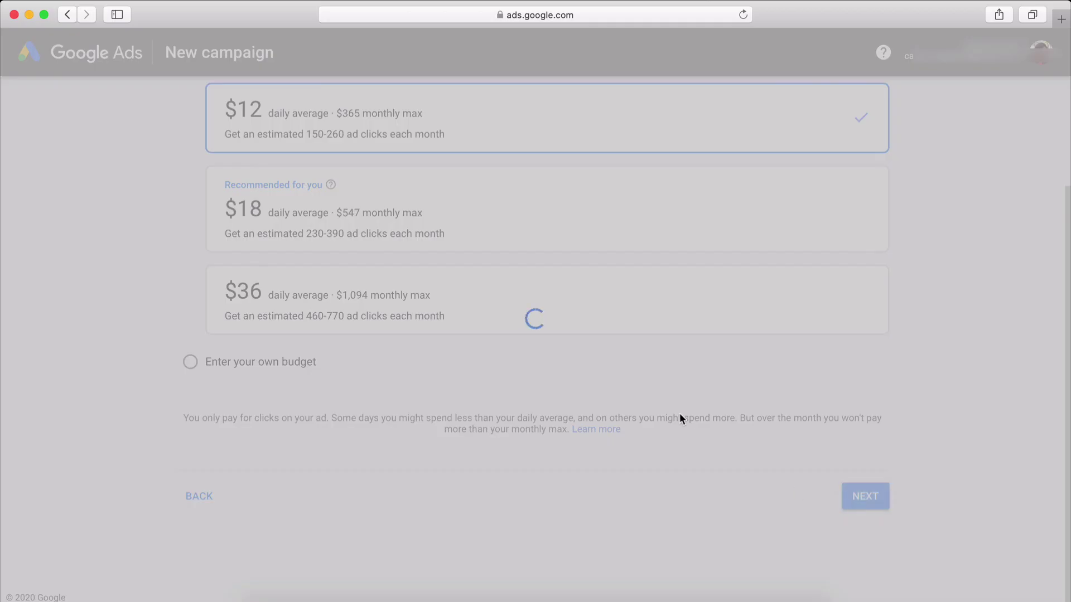
scroll(650, 334, down, 3)
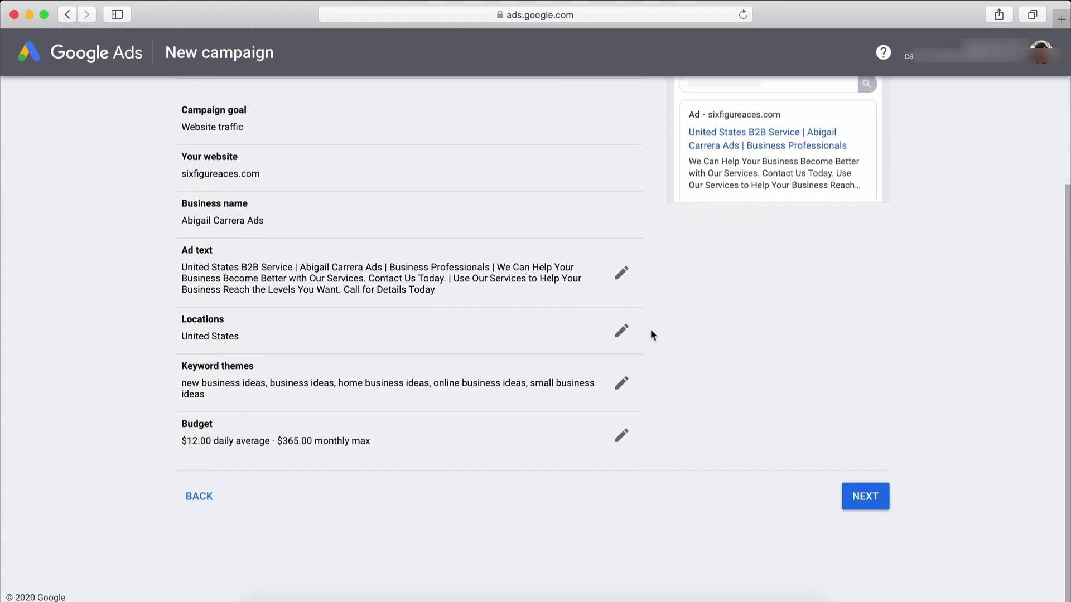
click(865, 498)
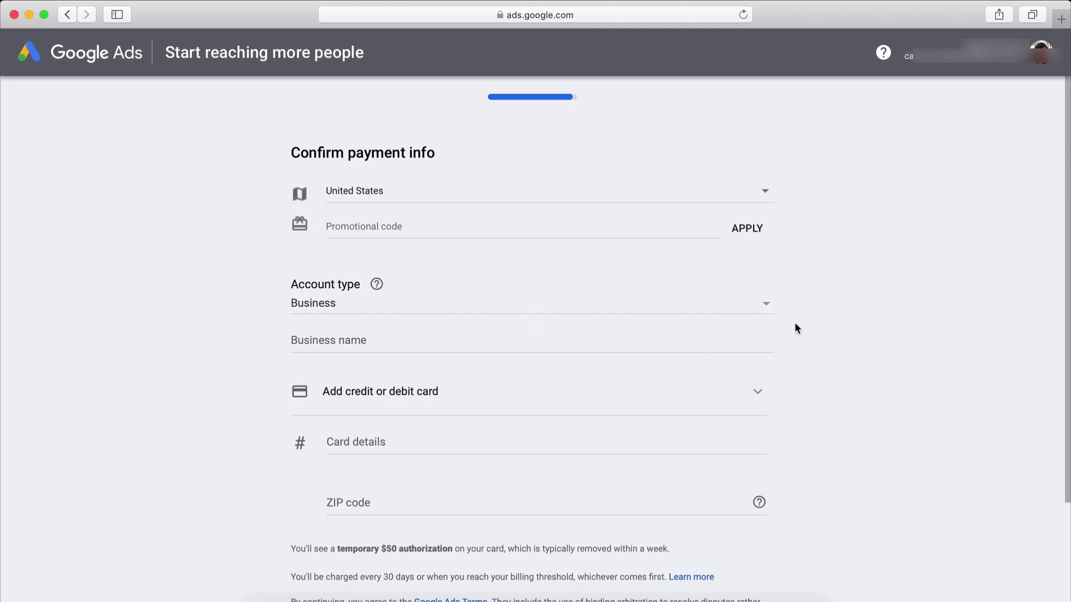
Try applying a promotional code on the payment page, then submit the payment information.
scroll(781, 294, down, 1)
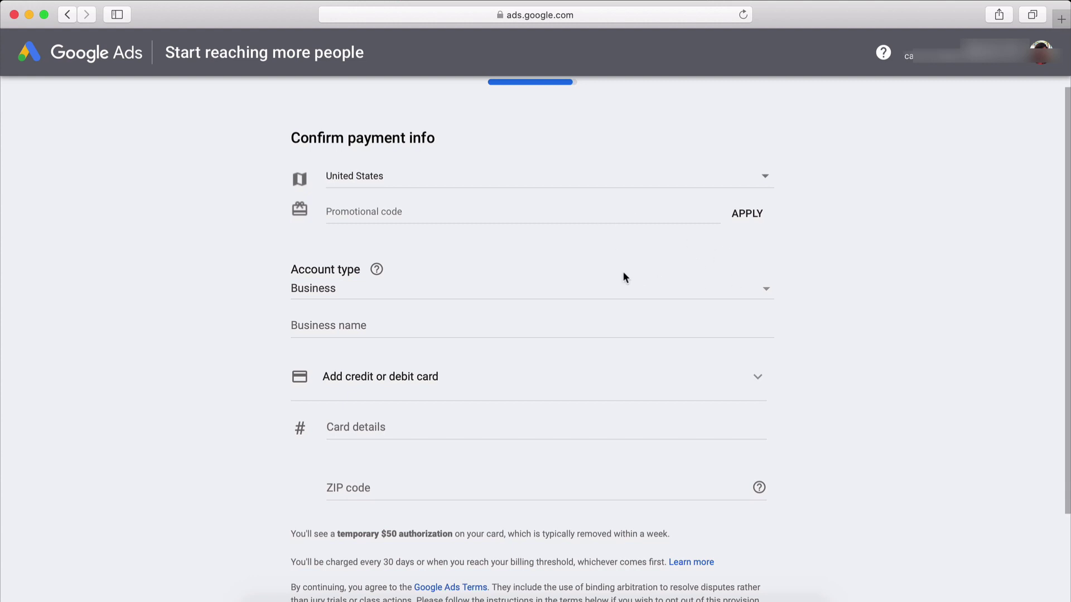
scroll(595, 273, down, 2)
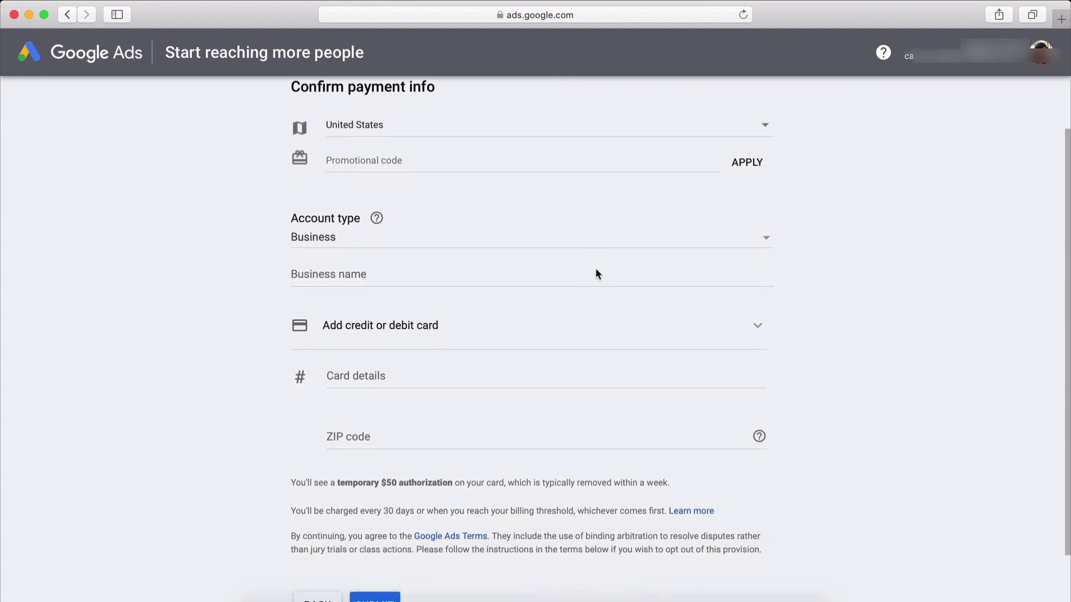
scroll(447, 237, up, 3)
click(435, 235)
click(747, 228)
click(640, 233)
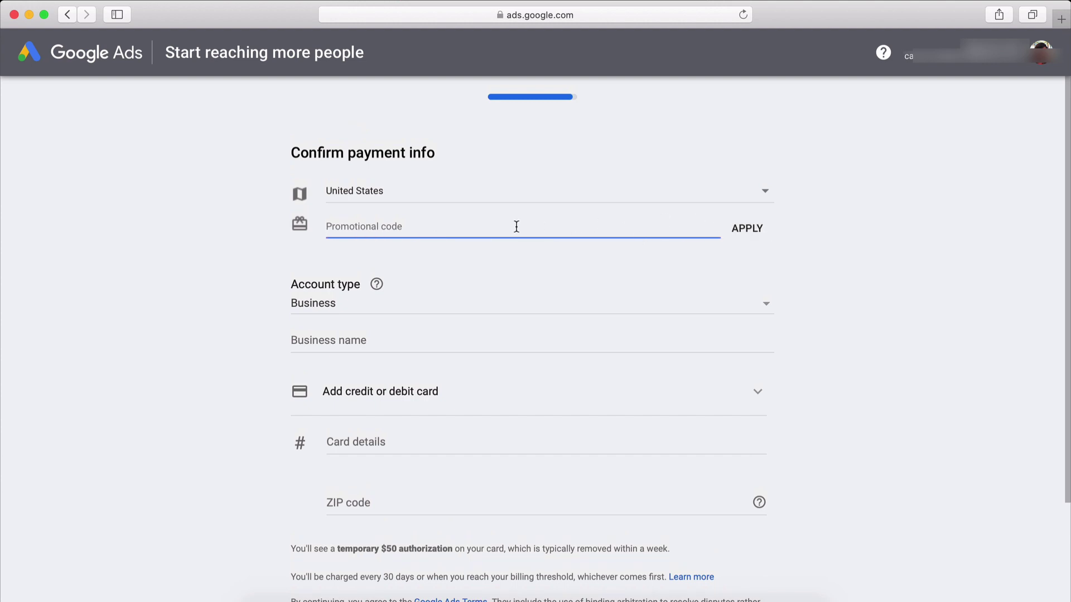
scroll(474, 313, down, 2)
scroll(486, 333, down, 2)
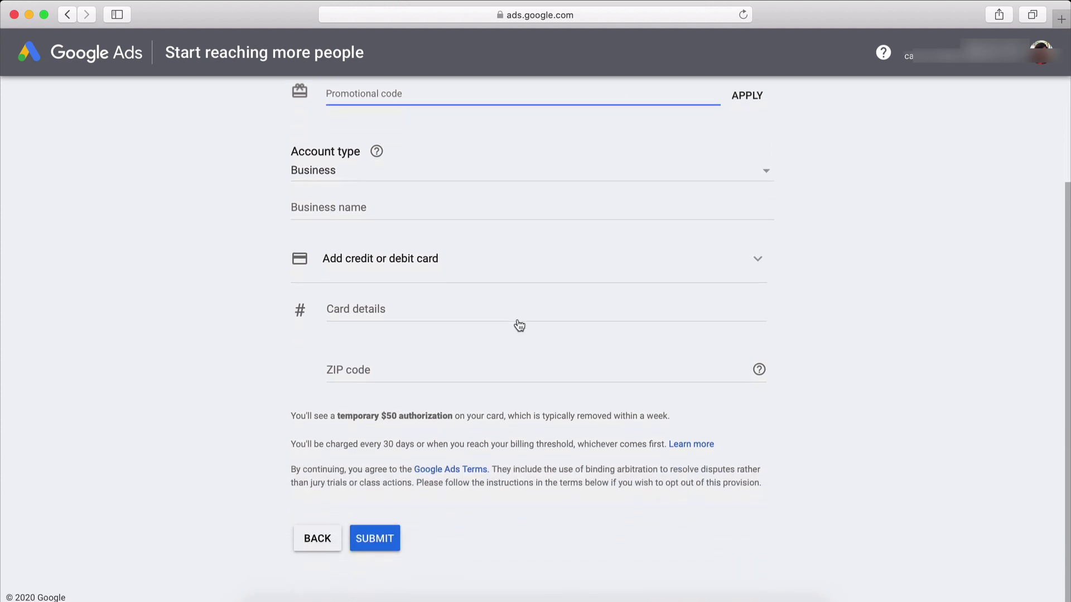
click(388, 203)
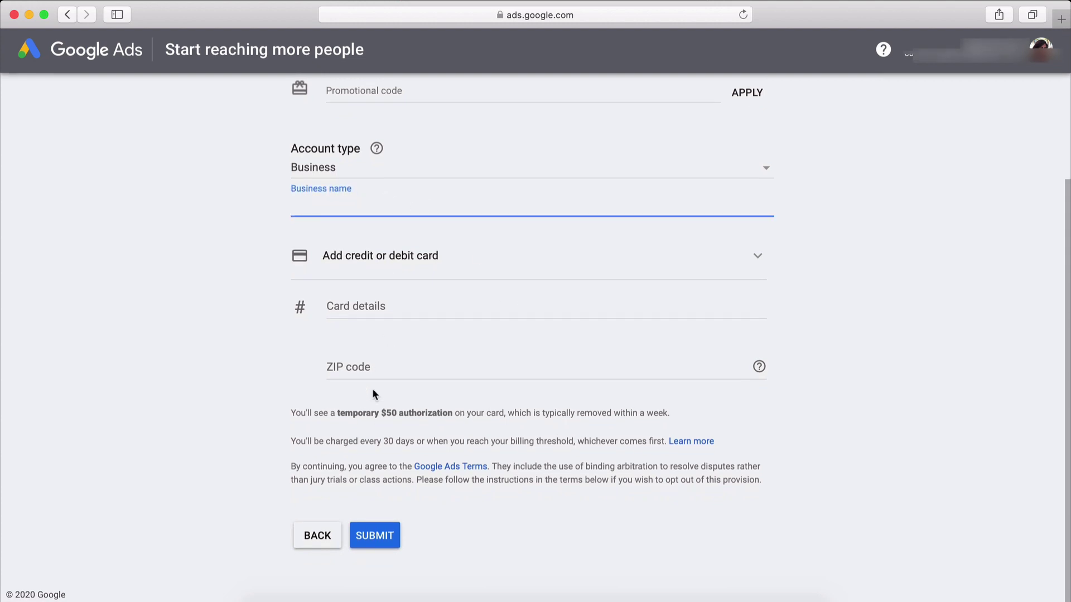
click(387, 544)
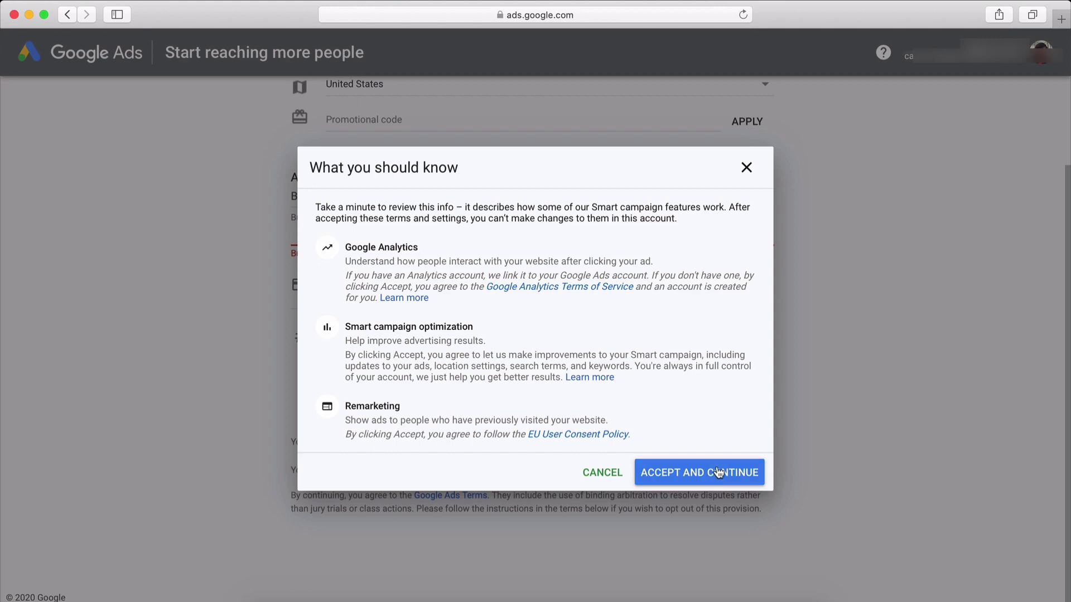
Accept the Smart campaign terms and complete billing setup to submit the campaign.
click(720, 473)
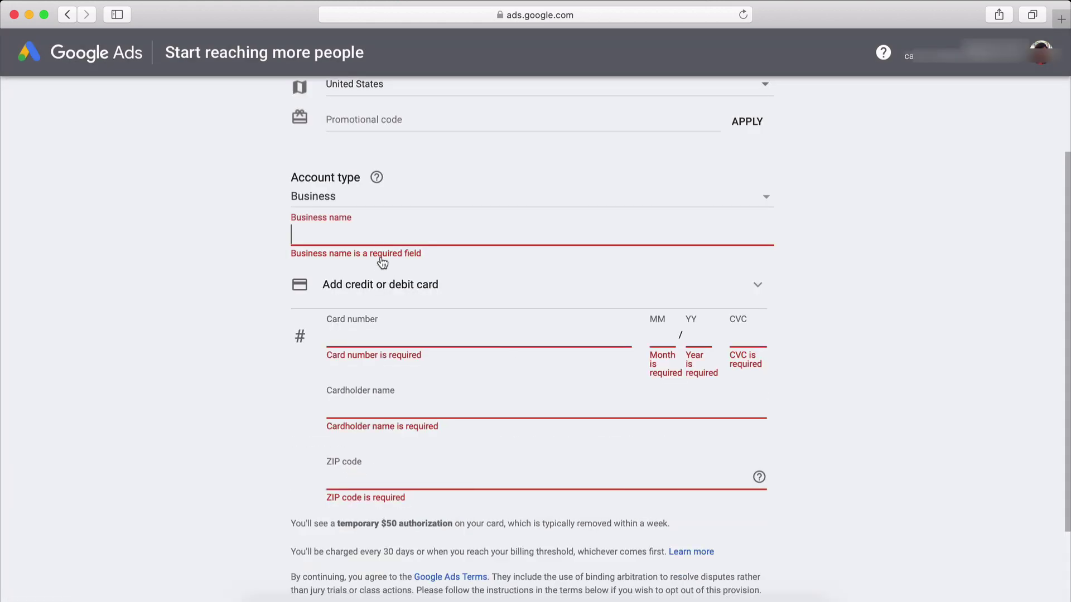
scroll(522, 359, down, 4)
scroll(522, 359, up, 7)
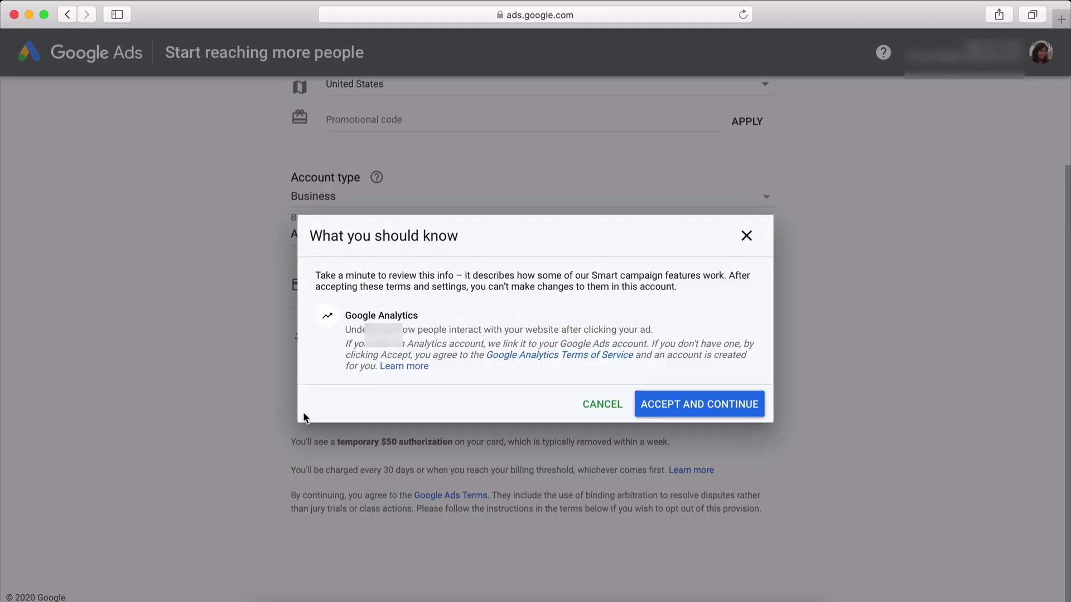
click(690, 403)
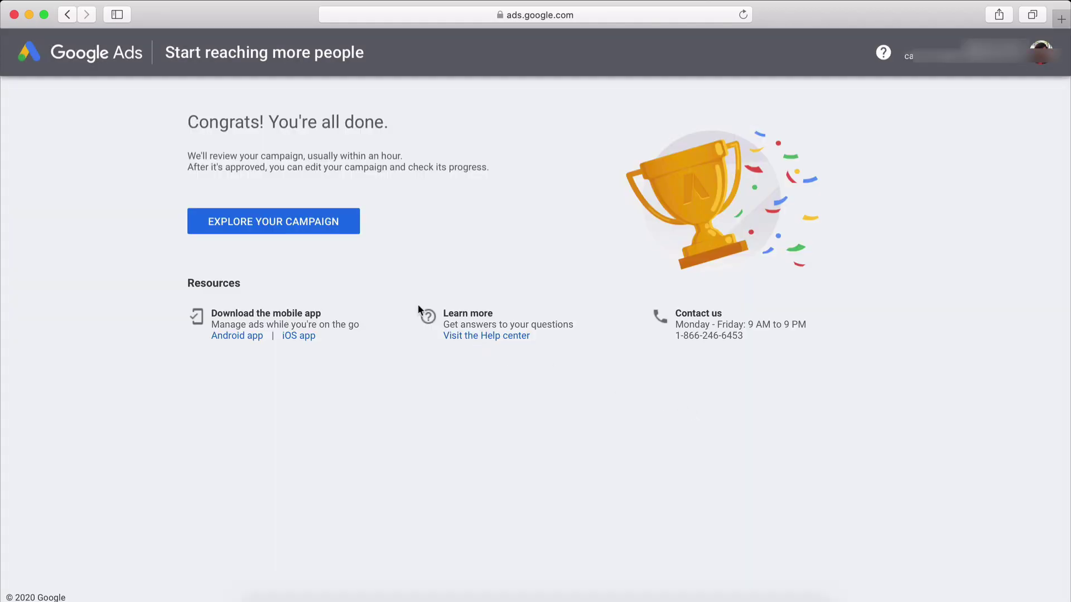
Open the United States B2B Service campaign overview and the account settings menu.
click(334, 225)
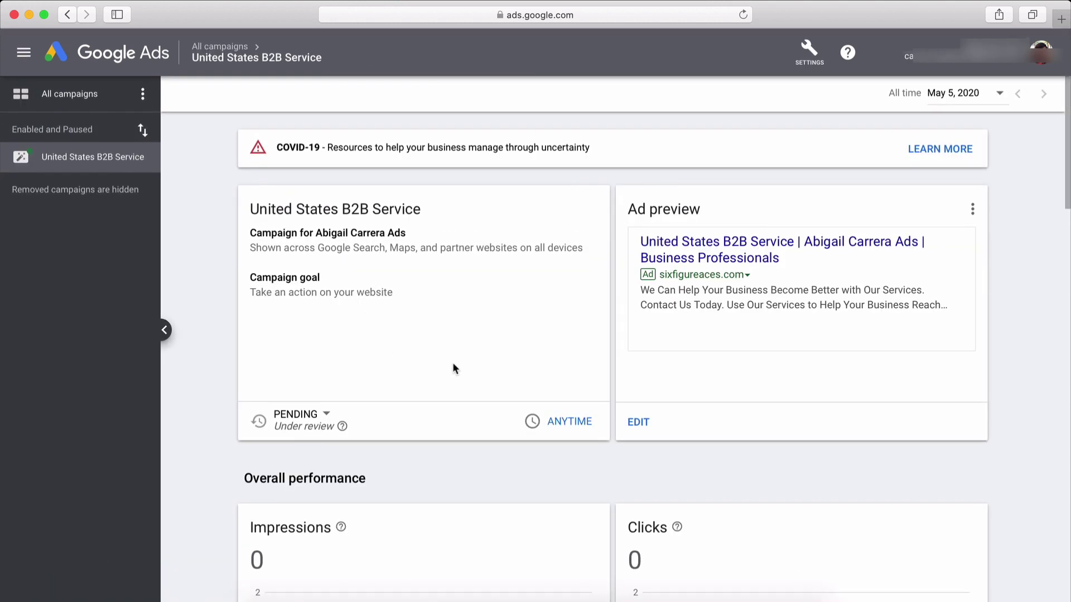
click(815, 52)
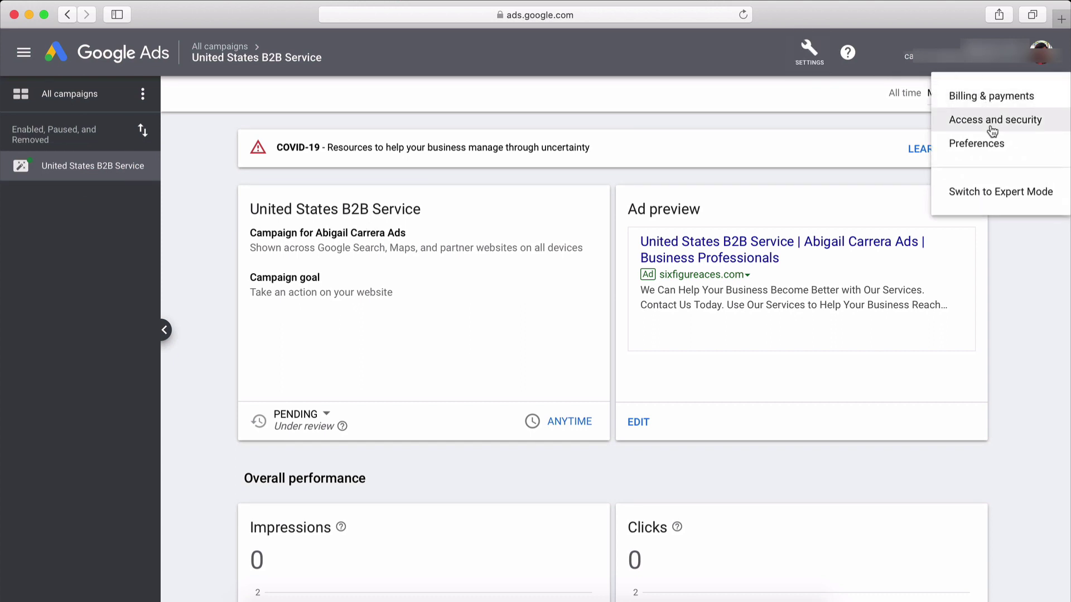
Switch the account to Expert mode so United States B2B Service appears at $12.00/day.
click(951, 197)
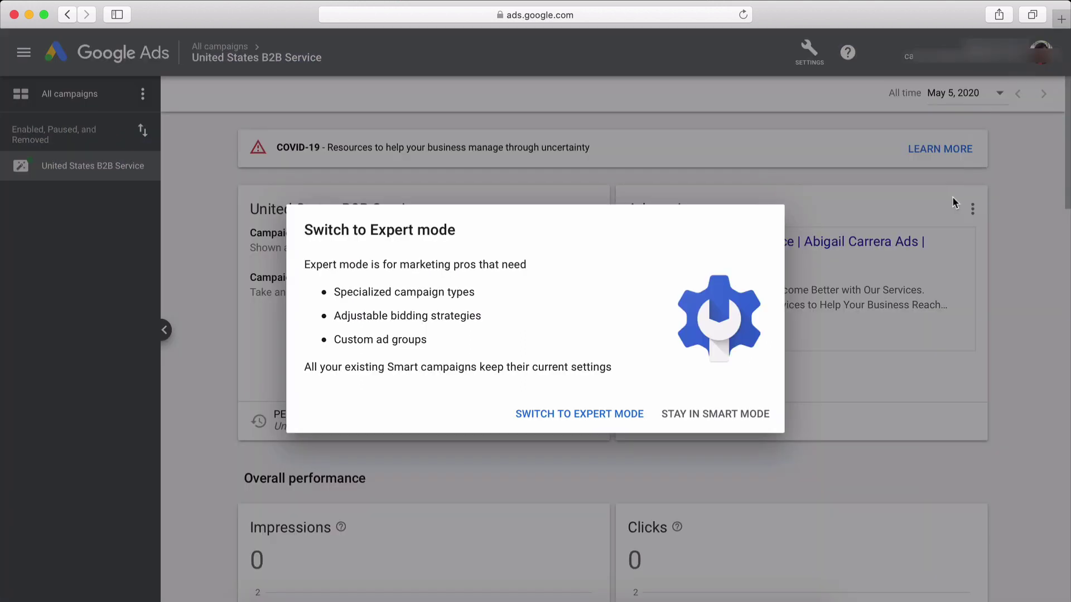
click(613, 414)
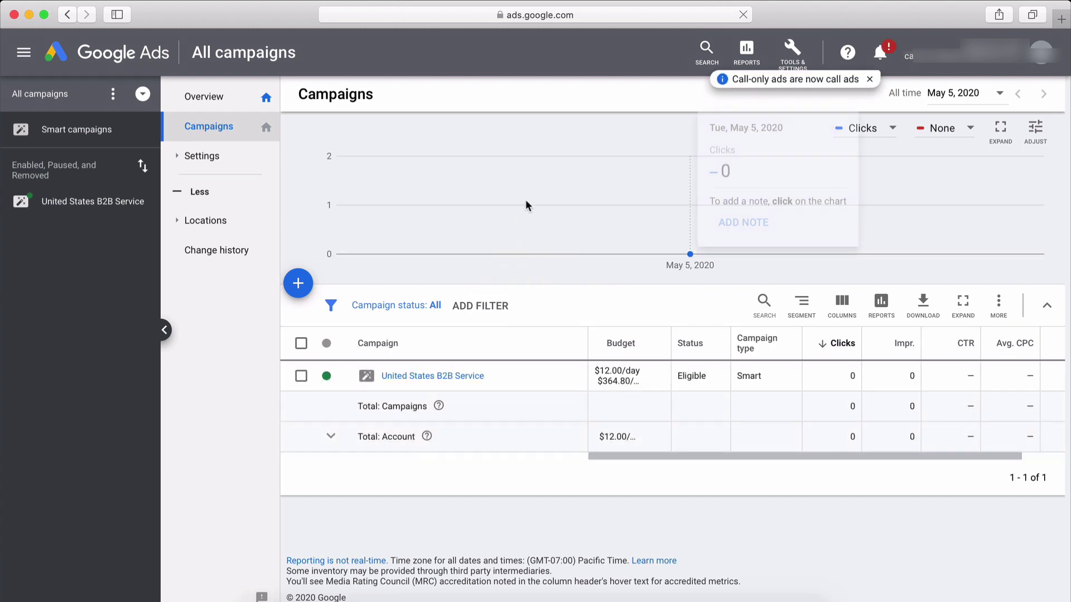
Dismiss the pending notification and refresh the campaigns list.
click(882, 56)
click(879, 90)
click(879, 52)
click(880, 52)
click(213, 139)
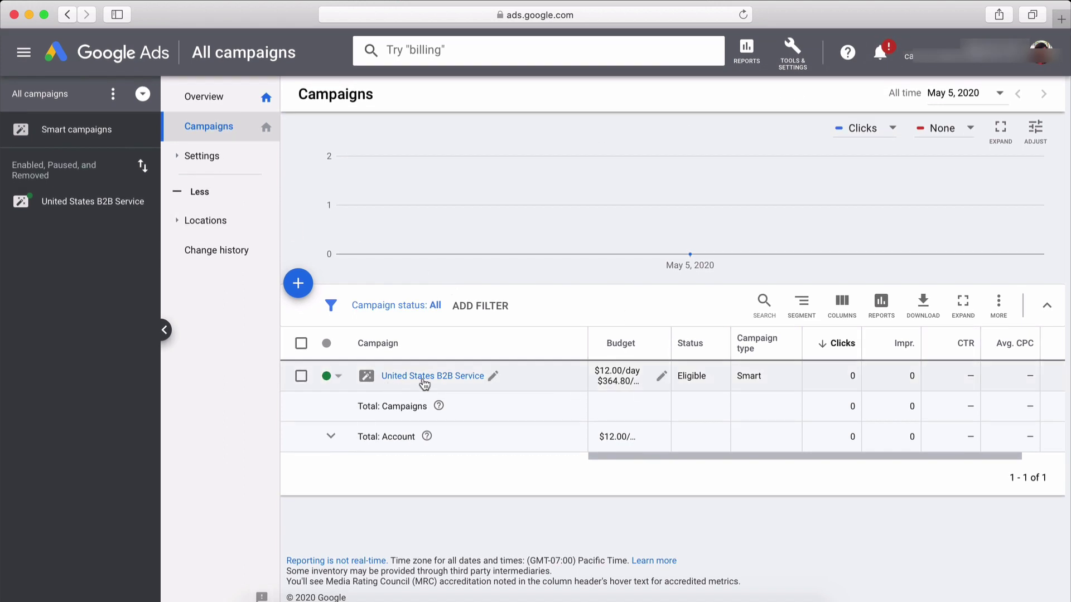
Pause the United States B2B Service campaign and go to the account Overview page.
click(340, 378)
click(343, 409)
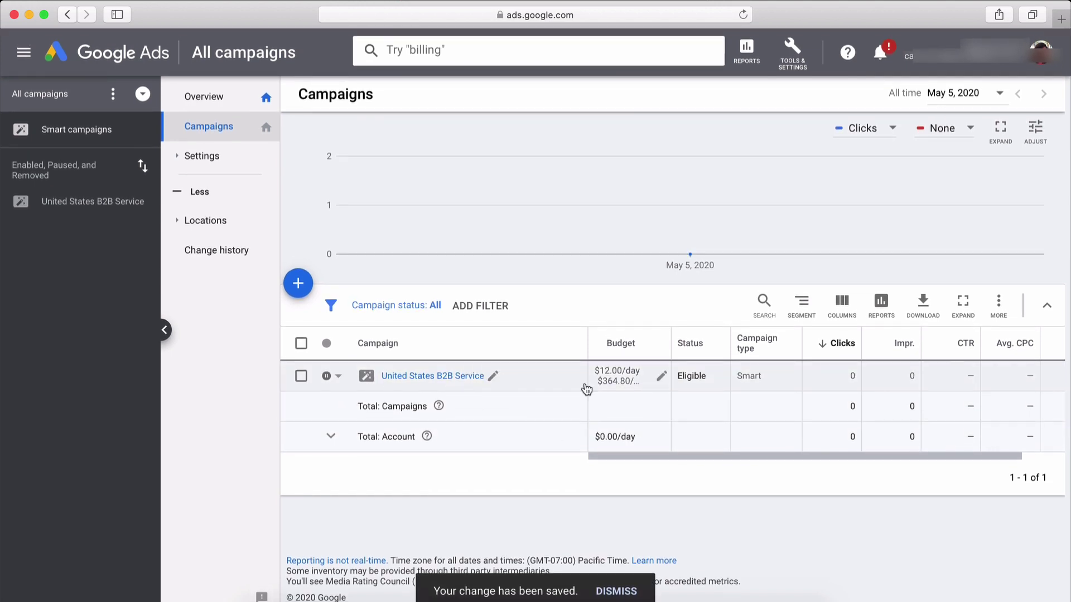
click(232, 103)
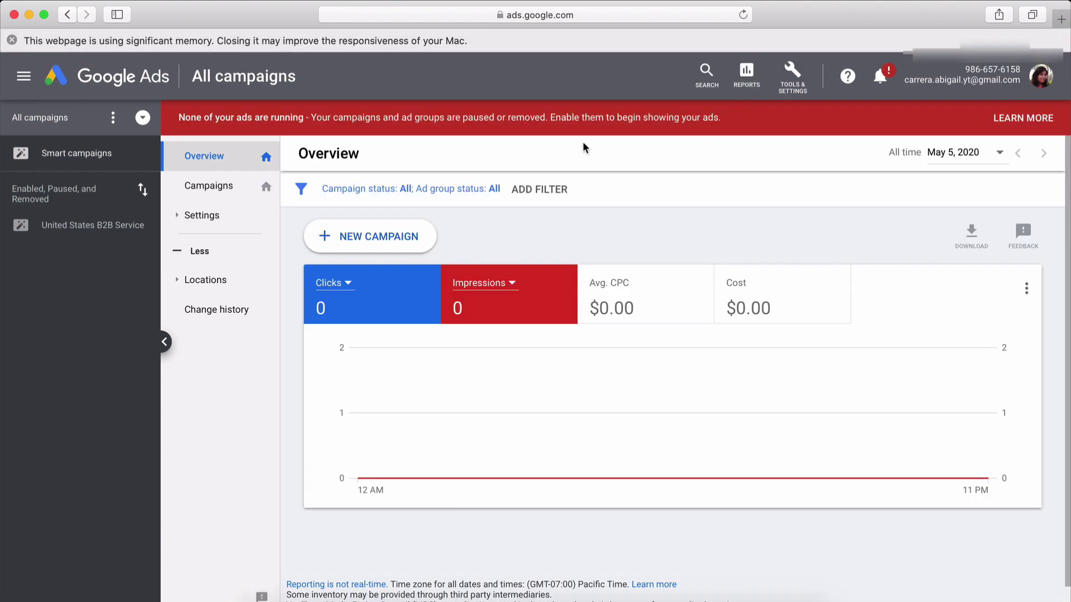
Dismiss Safari's memory warning and start a new Google Ads account for the wix.com website.
click(12, 40)
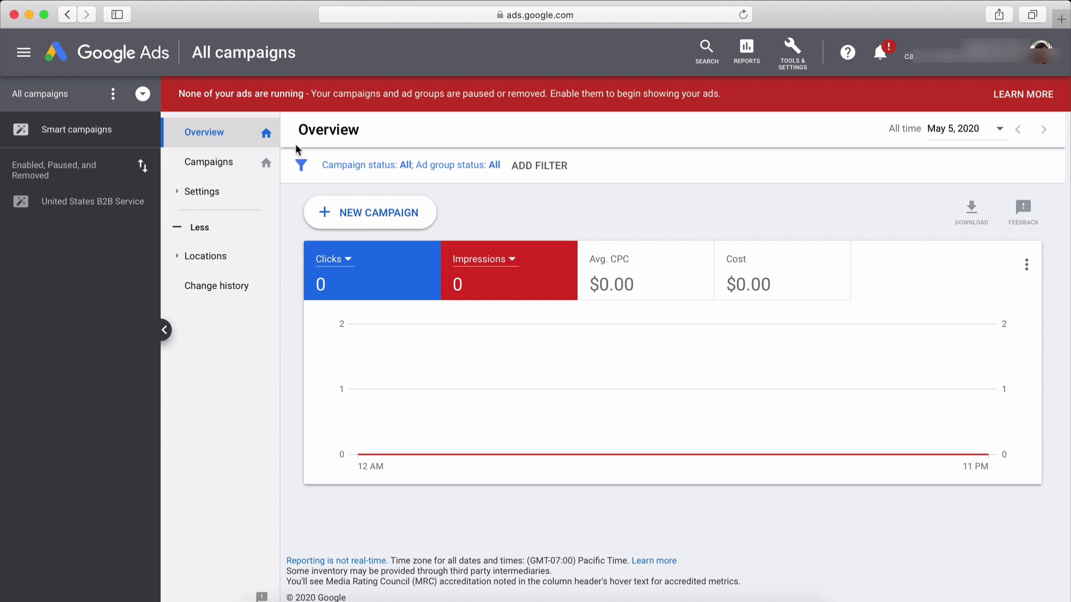
click(798, 12)
click(731, 140)
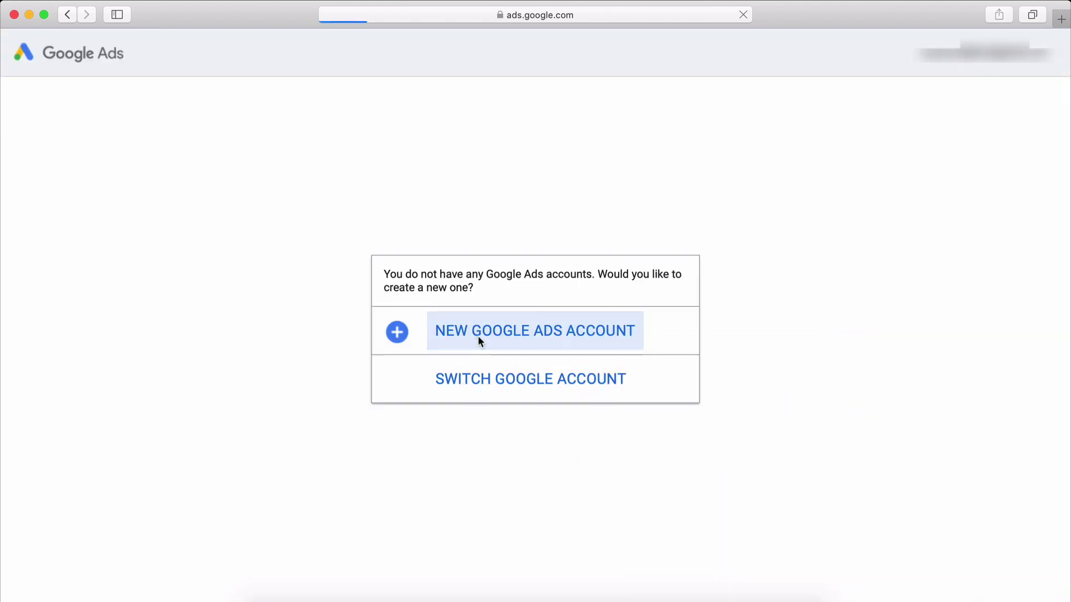
click(477, 336)
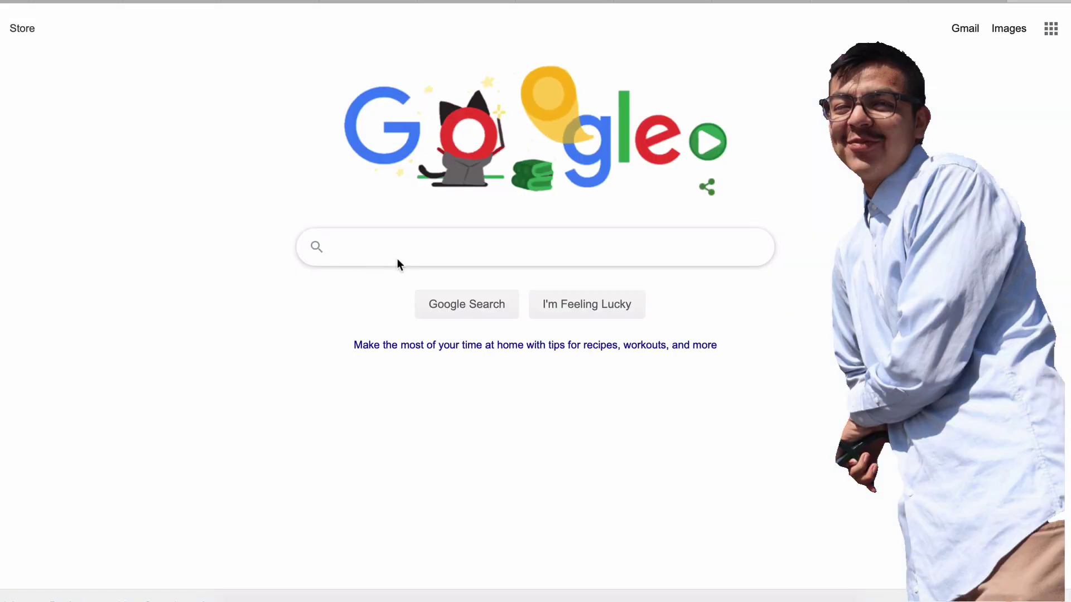
text(wix.c)
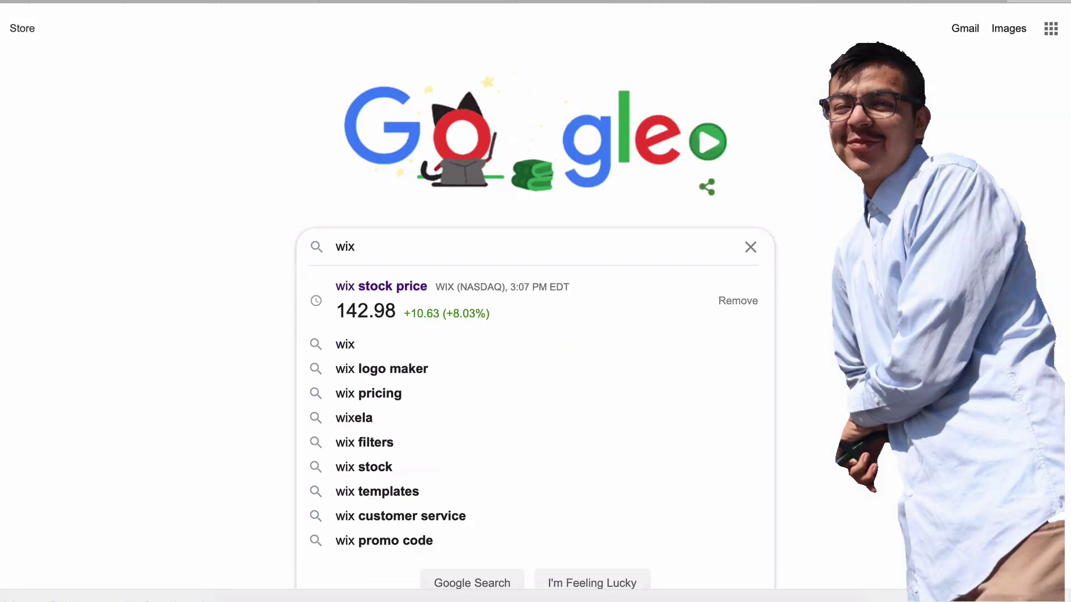
text(om)
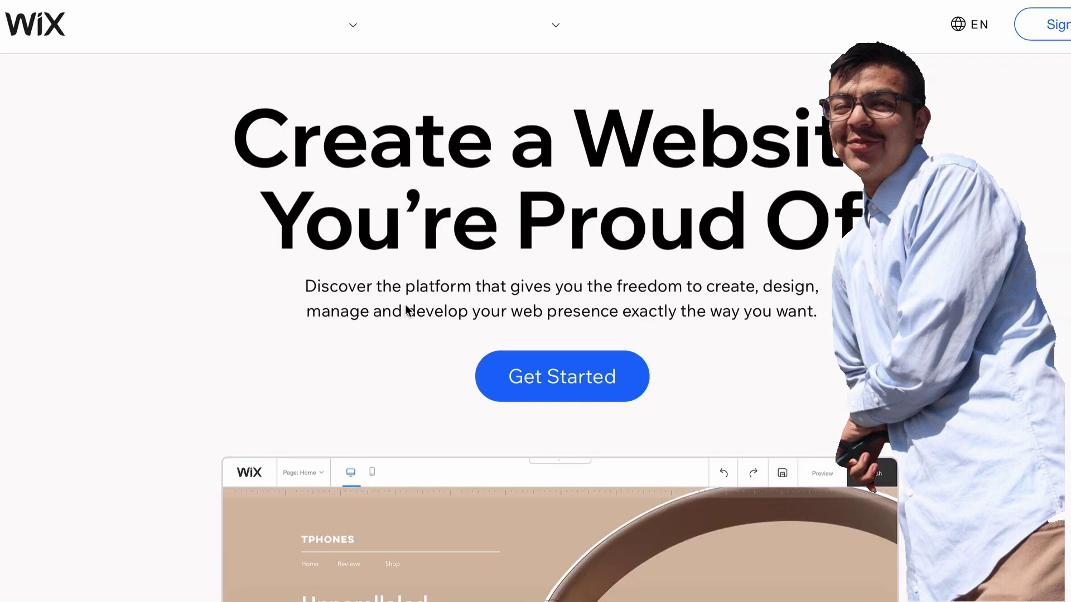
click(547, 378)
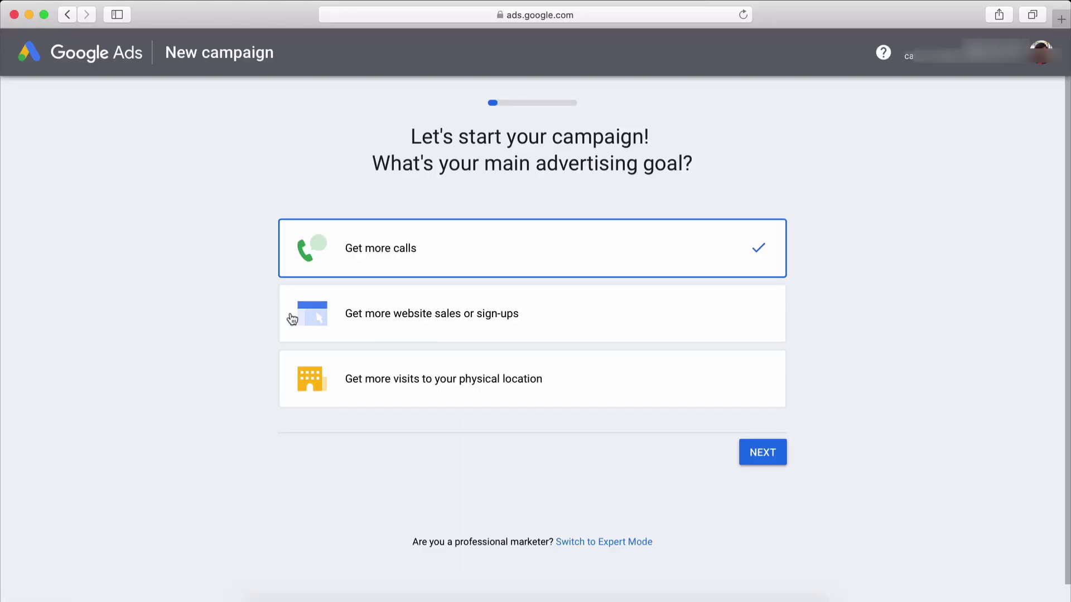
Choose the 'Get more website sales or sign-ups' goal and enter the business name.
click(351, 312)
click(762, 453)
text(A)
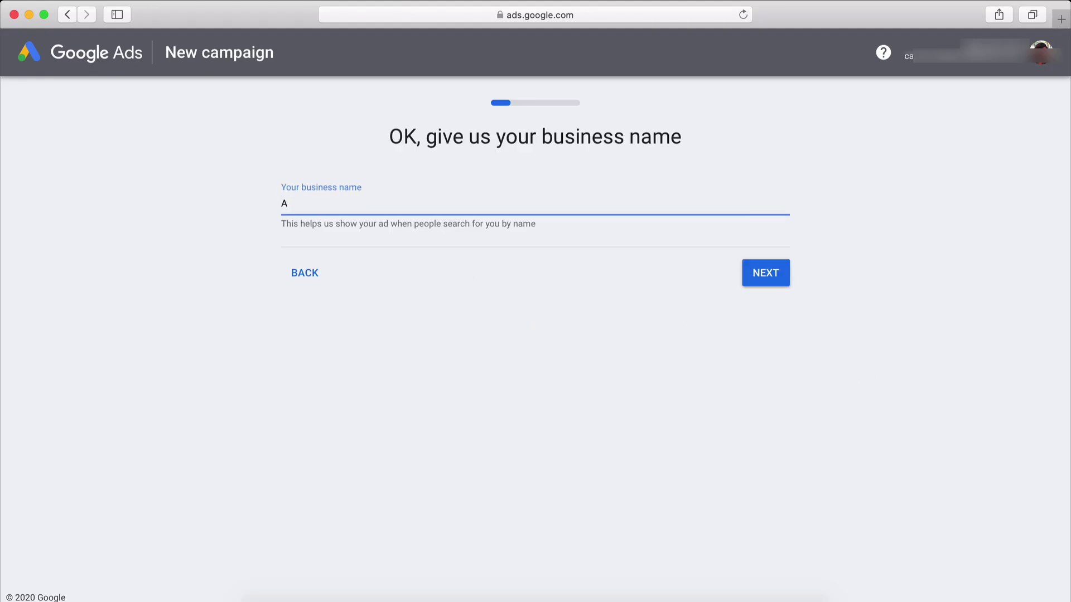
text(bigail Camera Ads)
click(765, 283)
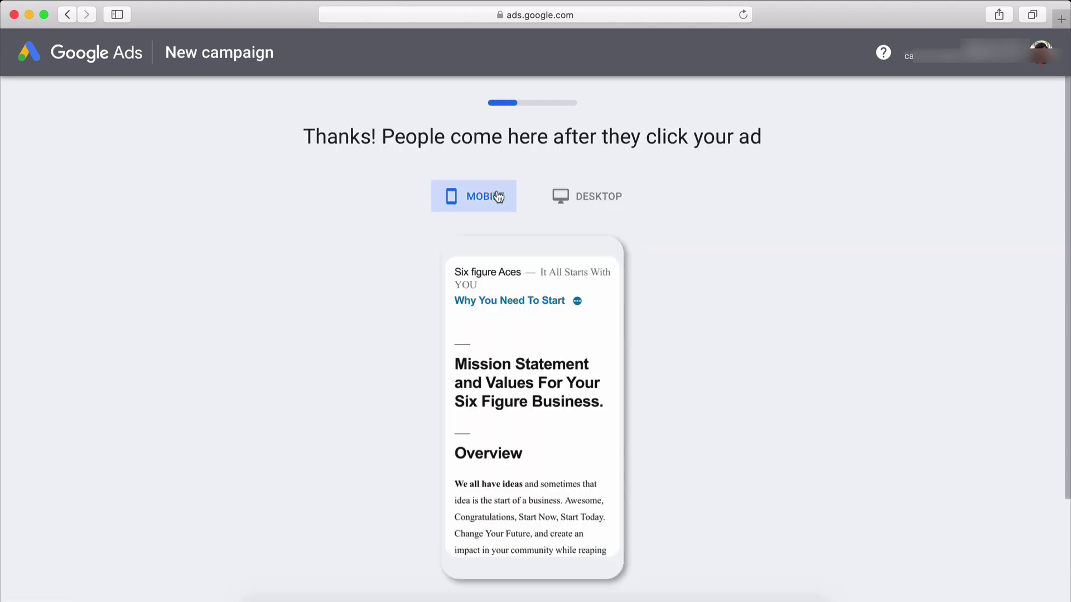
Write the ad, turning off the call button and removing the '!' after 'Today' in the description.
scroll(613, 309, down, 3)
click(760, 495)
scroll(512, 258, down, 4)
scroll(533, 284, down, 5)
click(865, 496)
click(324, 313)
scroll(639, 427, up, 2)
double_click(547, 336)
click(591, 337)
key(BackSpace)
click(865, 571)
Accept the keyword themes, keep the United States location, and choose the $12 budget.
click(859, 454)
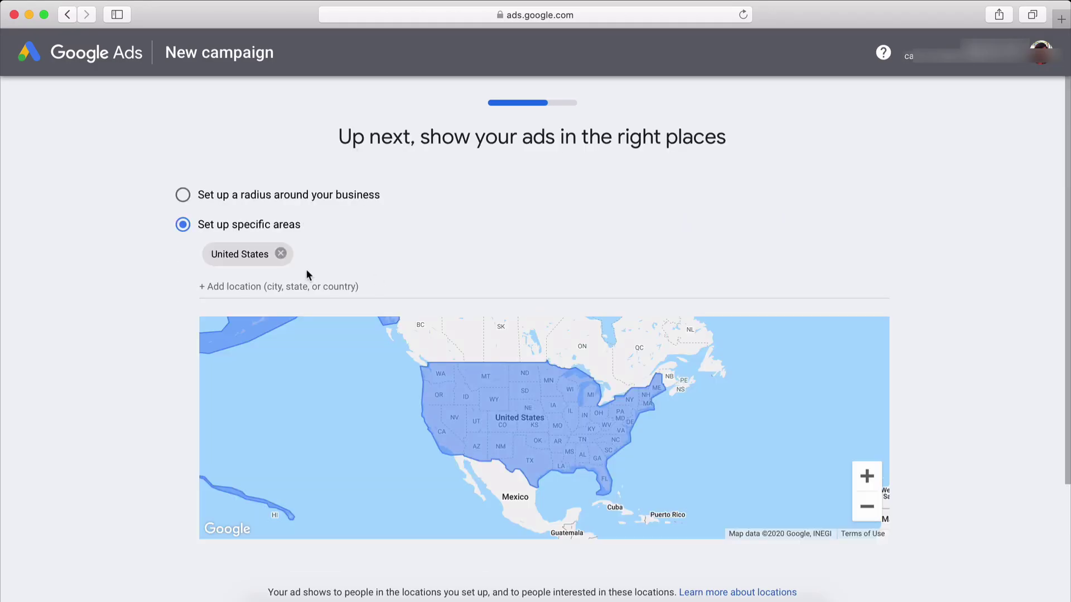
scroll(303, 272, down, 5)
click(863, 497)
click(423, 257)
scroll(433, 383, down, 2)
scroll(433, 384, down, 1)
click(863, 497)
Confirm the campaign review and submit the payment info page.
click(853, 490)
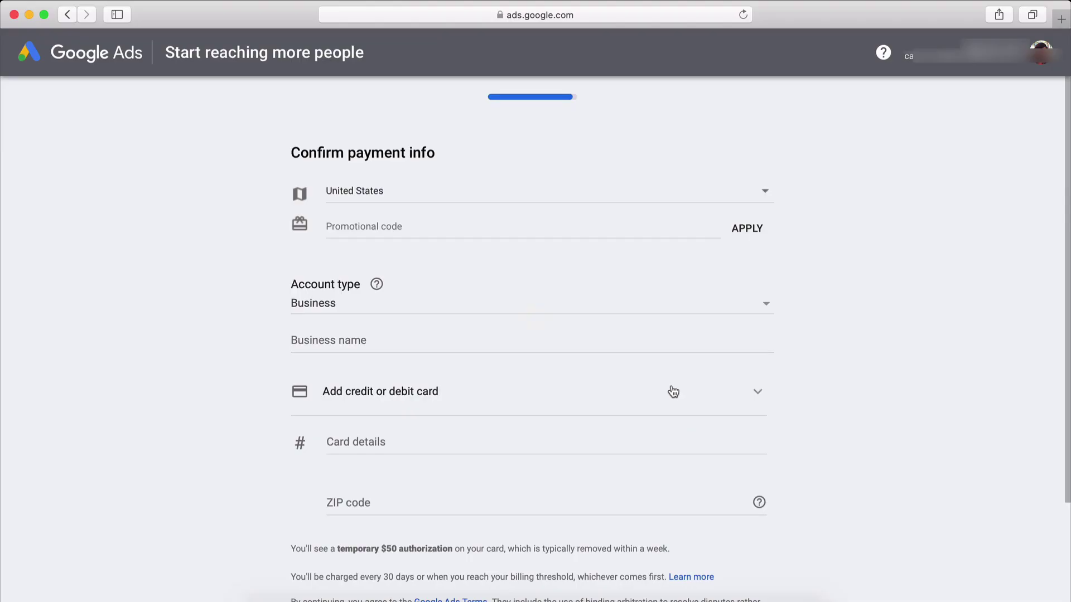
scroll(808, 301, down, 1)
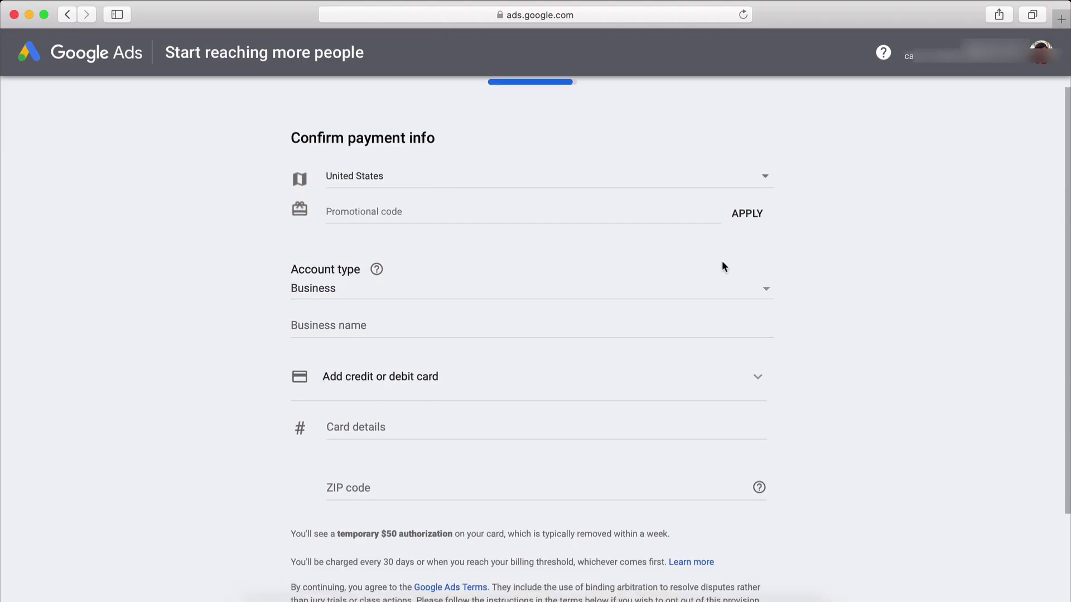
scroll(594, 268, down, 1)
scroll(558, 251, up, 1)
click(524, 229)
scroll(485, 333, down, 3)
click(379, 538)
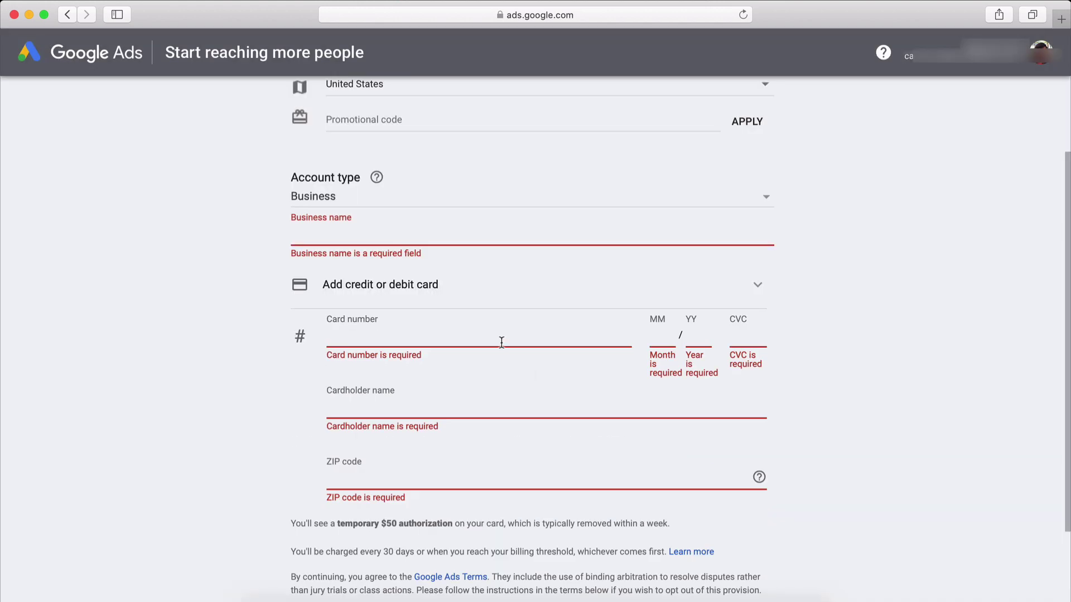
Accept the Smart campaign terms in the 'What you should know' dialog.
scroll(499, 341, down, 3)
scroll(523, 363, up, 5)
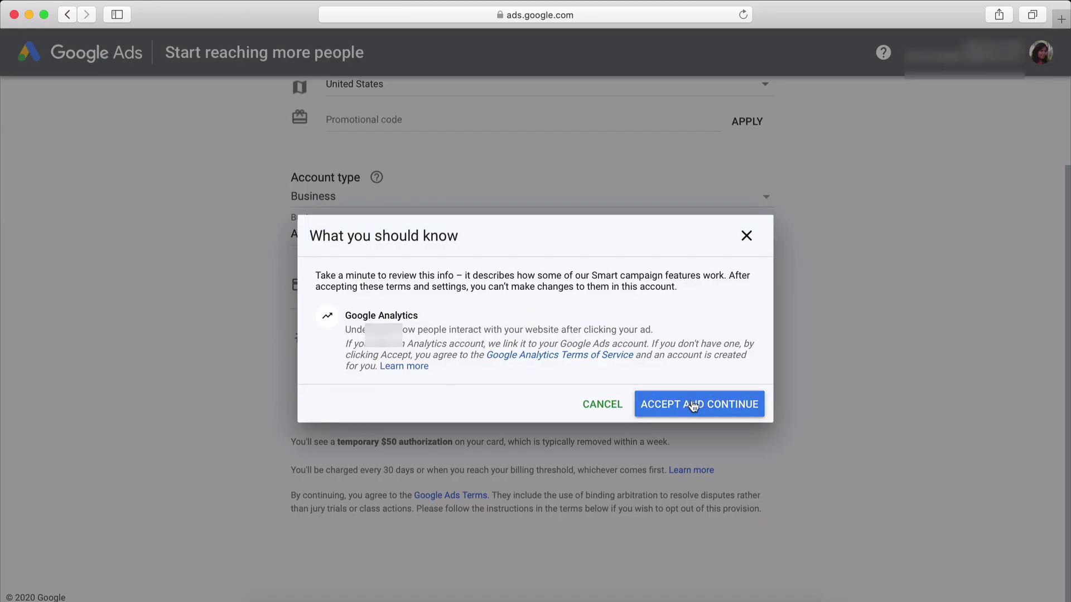
click(693, 405)
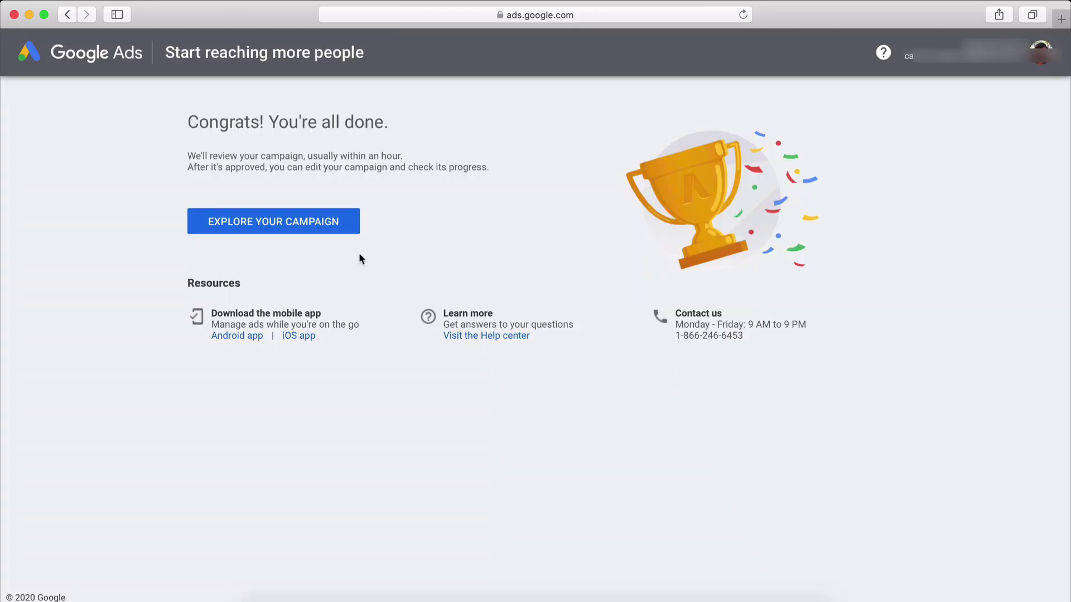
Explore the new campaign and switch the account to Expert Mode from settings.
click(341, 226)
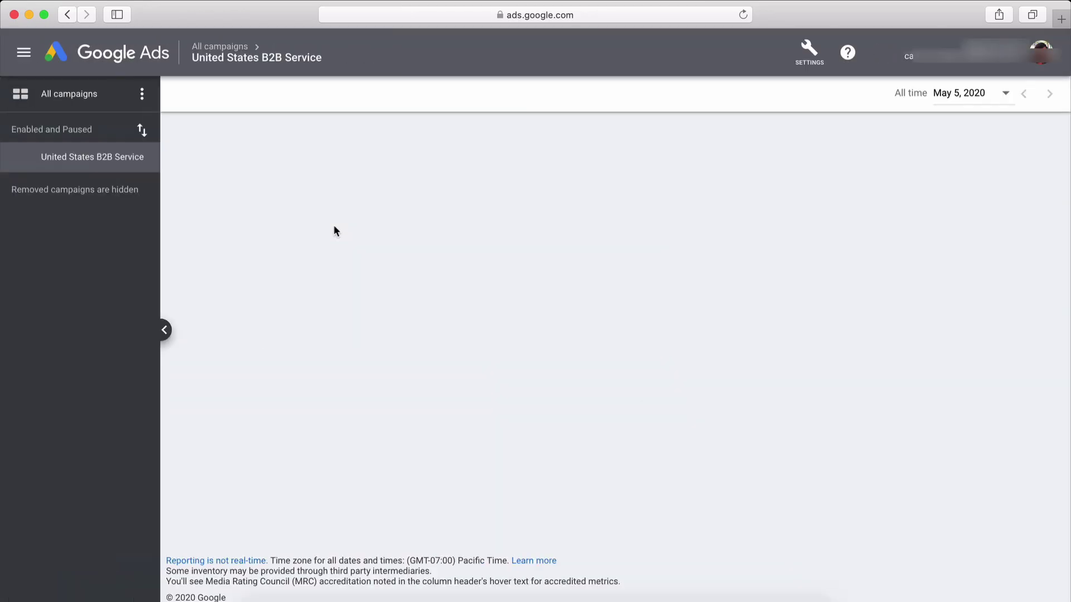
click(809, 52)
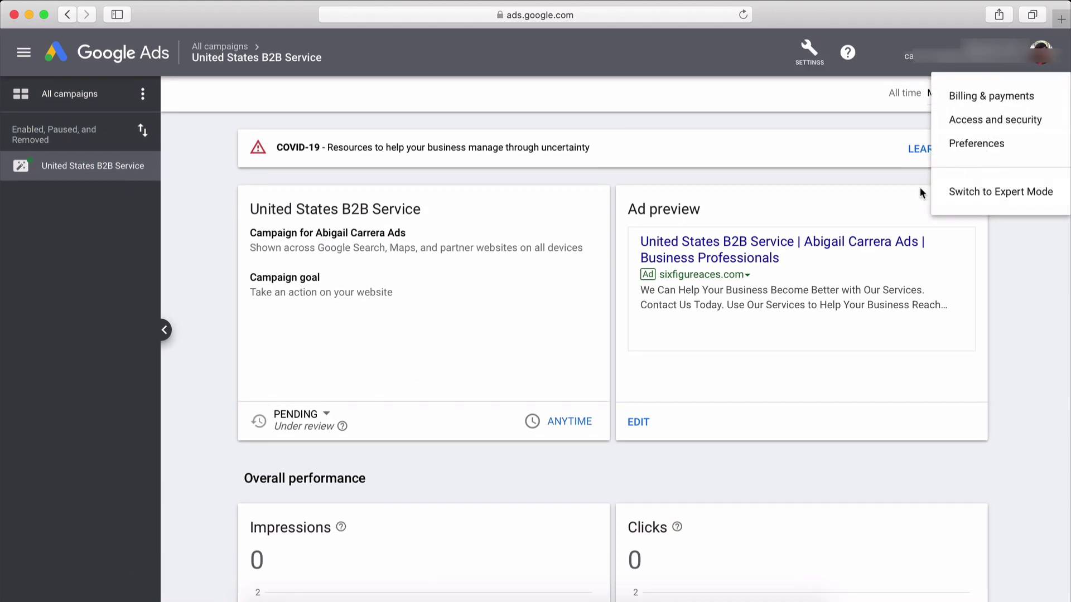
click(981, 188)
click(609, 402)
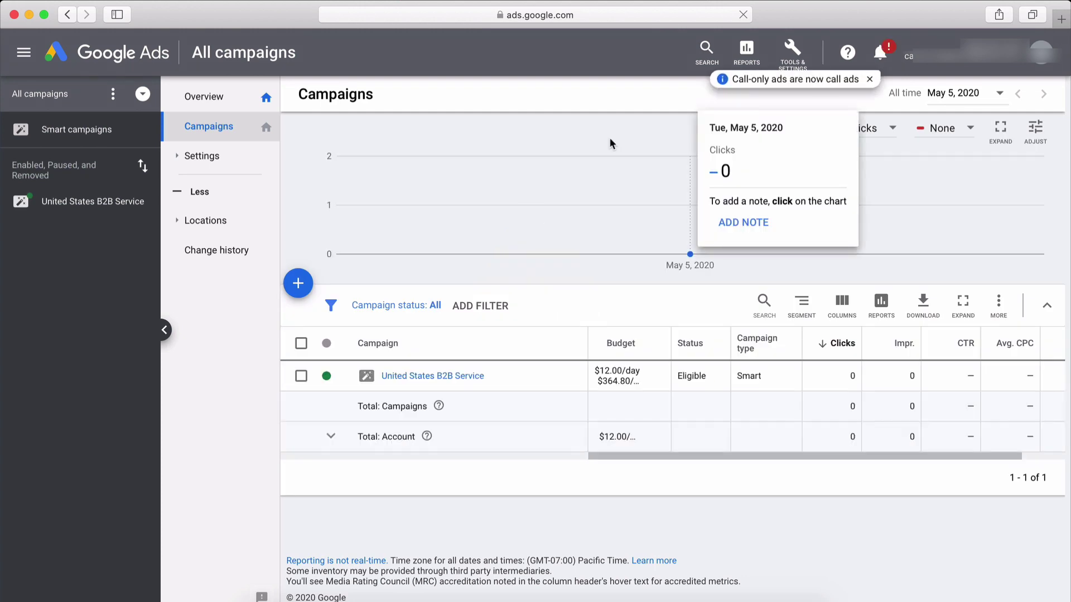
Pause the United States B2B Service campaign, then open the Overview and dismiss the memory warning.
click(883, 78)
click(880, 90)
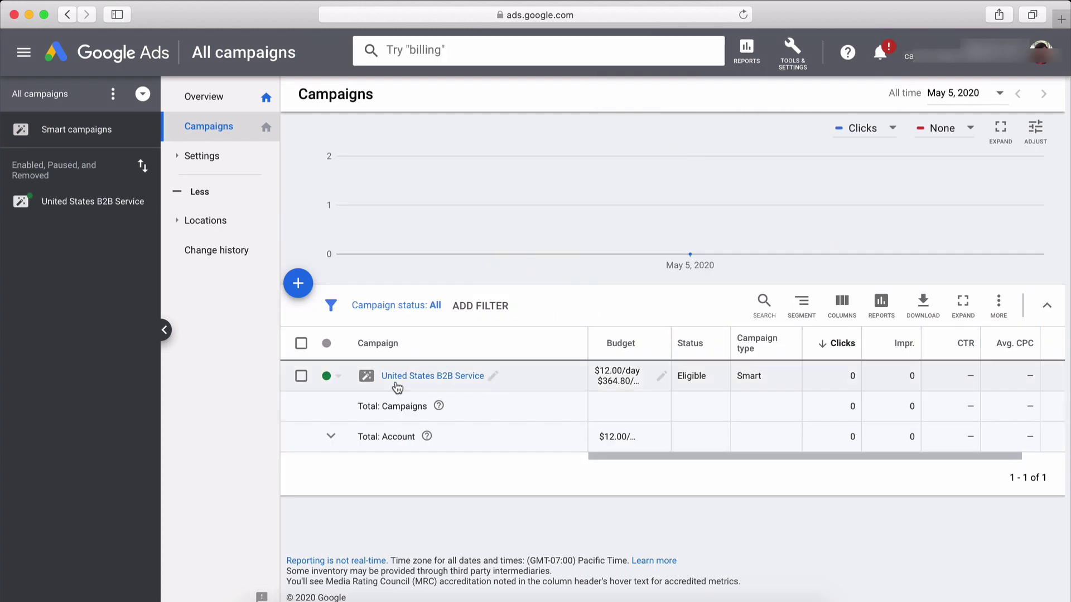
click(338, 378)
click(346, 385)
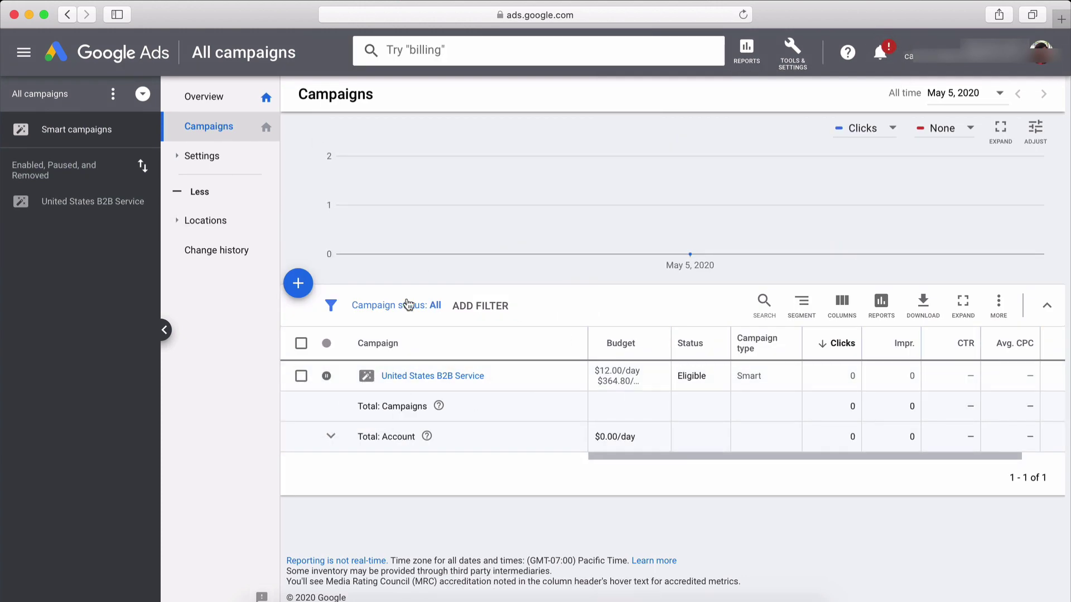
click(258, 101)
click(12, 41)
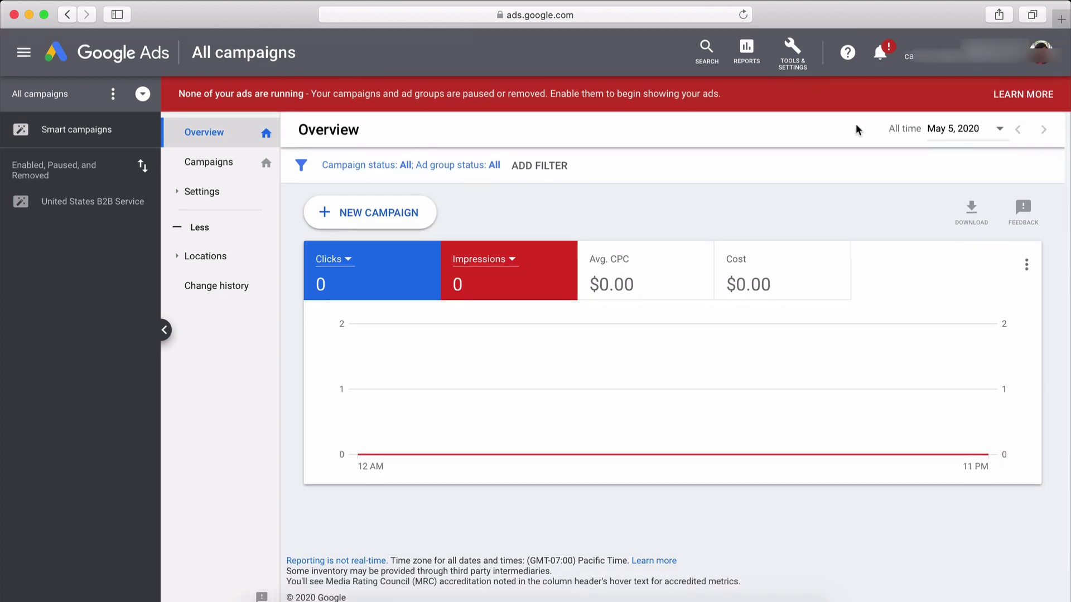